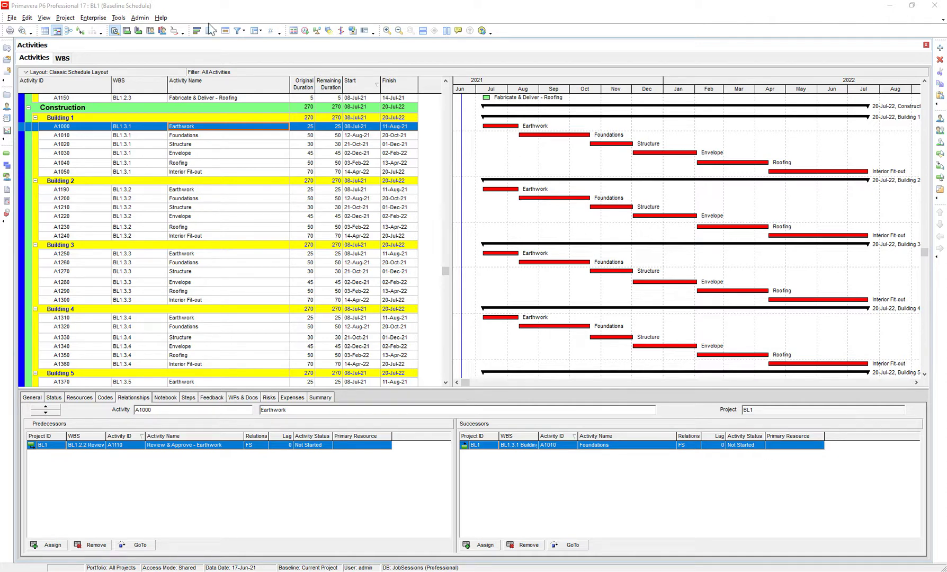
Select the Building 1 group row, collapse it, then expand it again
{"action": "left_click", "coordinate": [226, 117]}
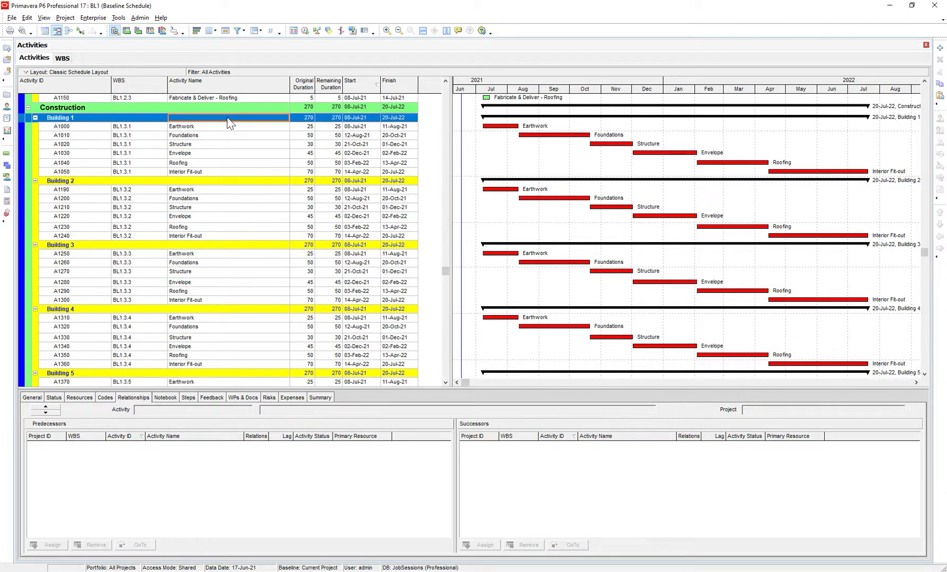
{"action": "left_click", "coordinate": [59, 117]}
{"action": "double_click", "coordinate": [49, 118]}
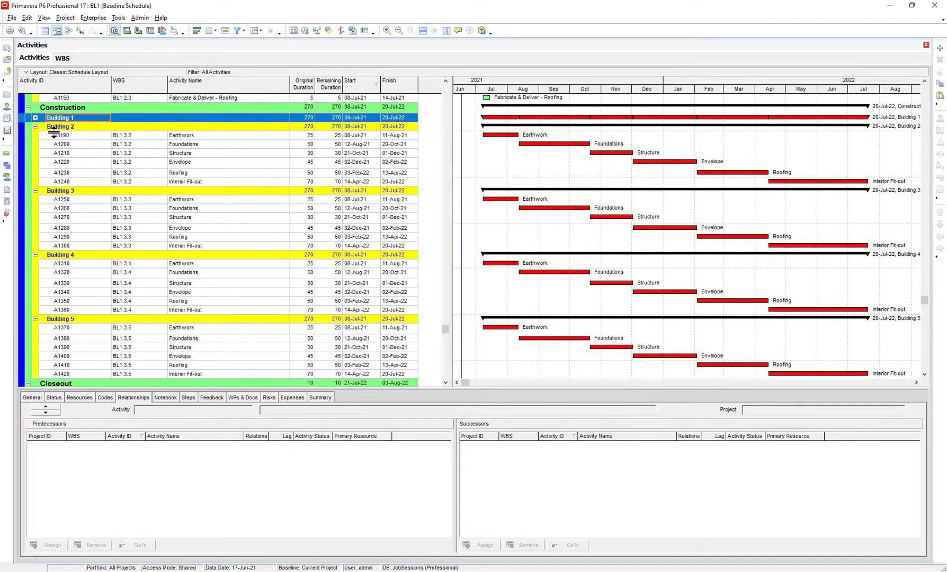
{"action": "double_click", "coordinate": [209, 116]}
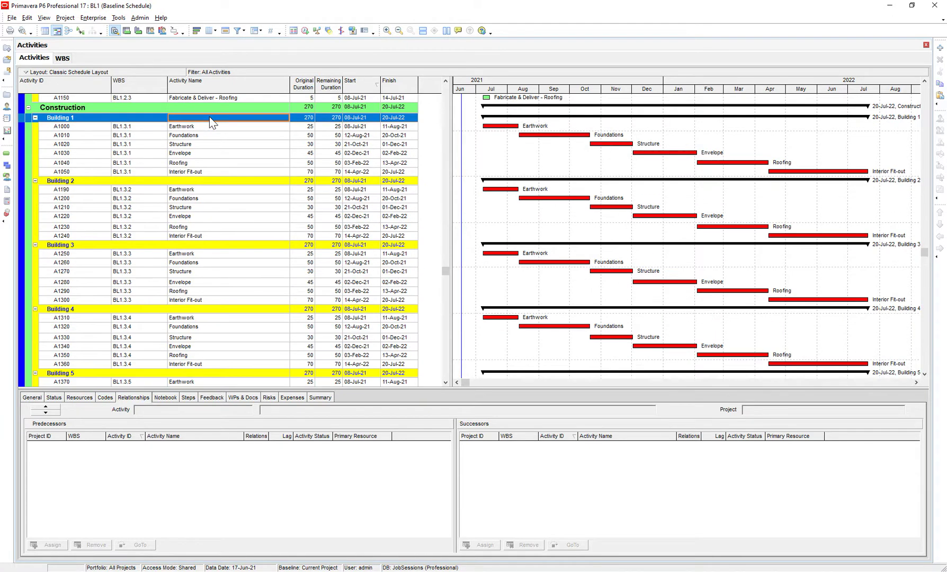
Select activities A1000, A1050, A1190, A1250 and A1320 in turn
{"action": "left_click", "coordinate": [182, 126]}
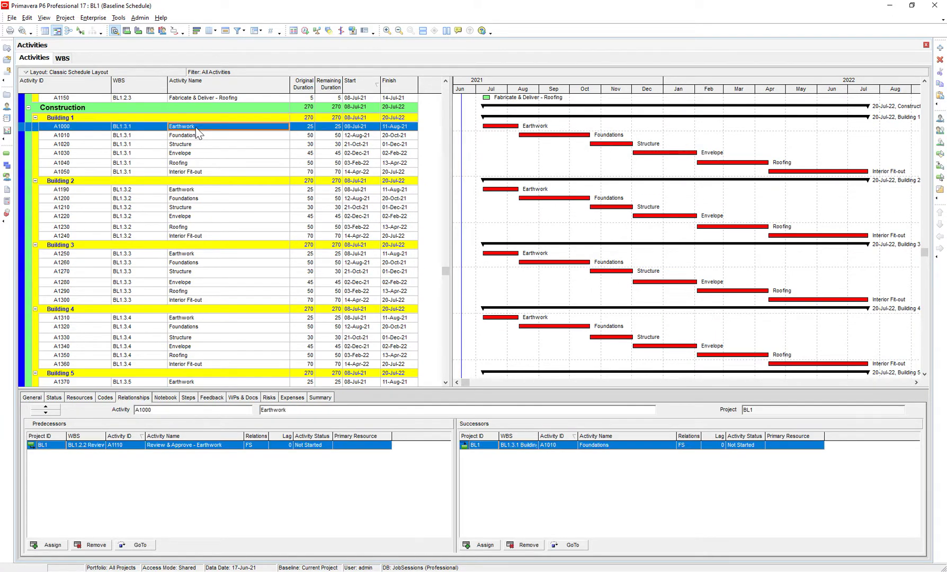
{"action": "left_click", "coordinate": [198, 172]}
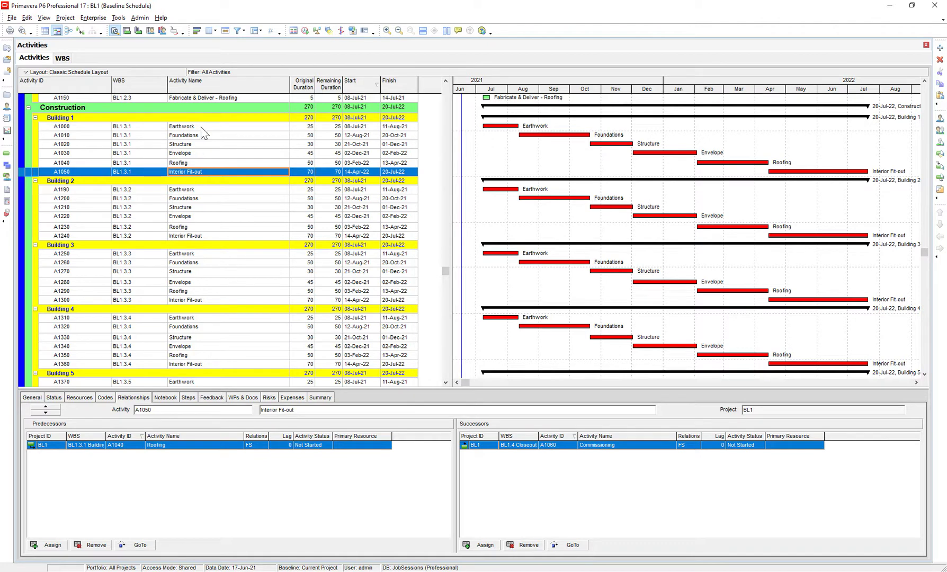
{"action": "left_click", "coordinate": [207, 190]}
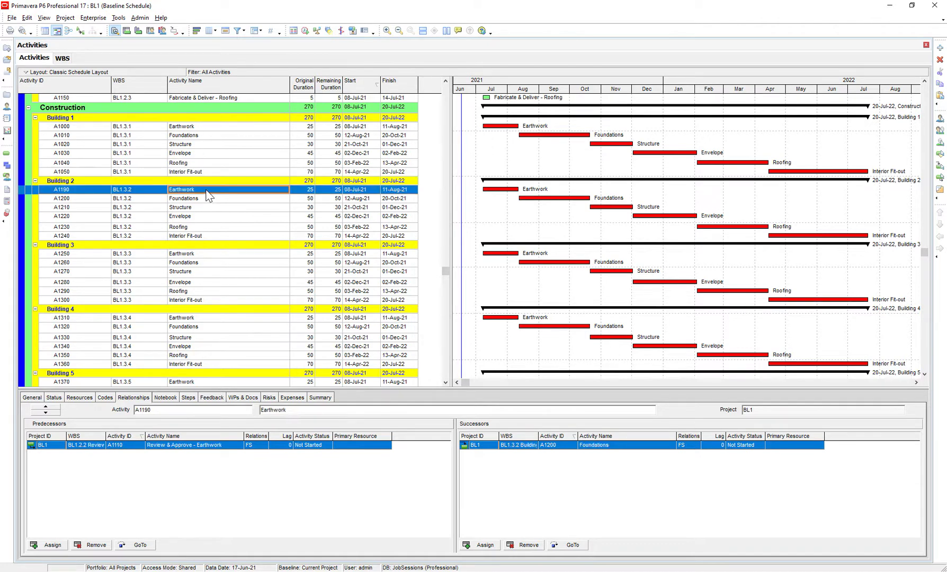
{"action": "left_click", "coordinate": [213, 254]}
{"action": "scroll", "coordinate": [222, 306], "scroll_direction": "down", "scroll_amount": 1}
{"action": "left_click", "coordinate": [228, 306]}
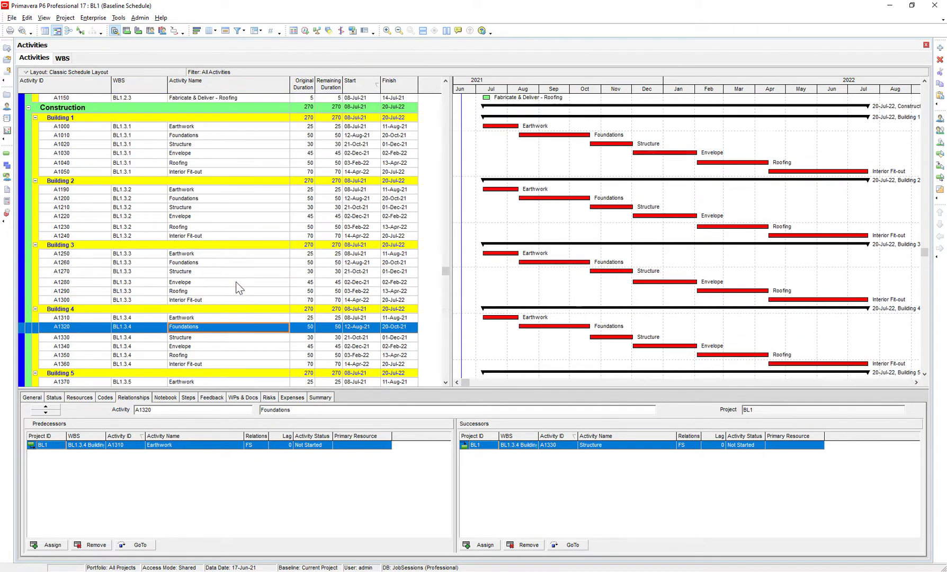
{"action": "scroll", "coordinate": [229, 306], "scroll_direction": "up", "scroll_amount": 1}
Rename A1190 Earthwork, undo it back to Earthwork, then select A1240
{"action": "left_click", "coordinate": [211, 190]}
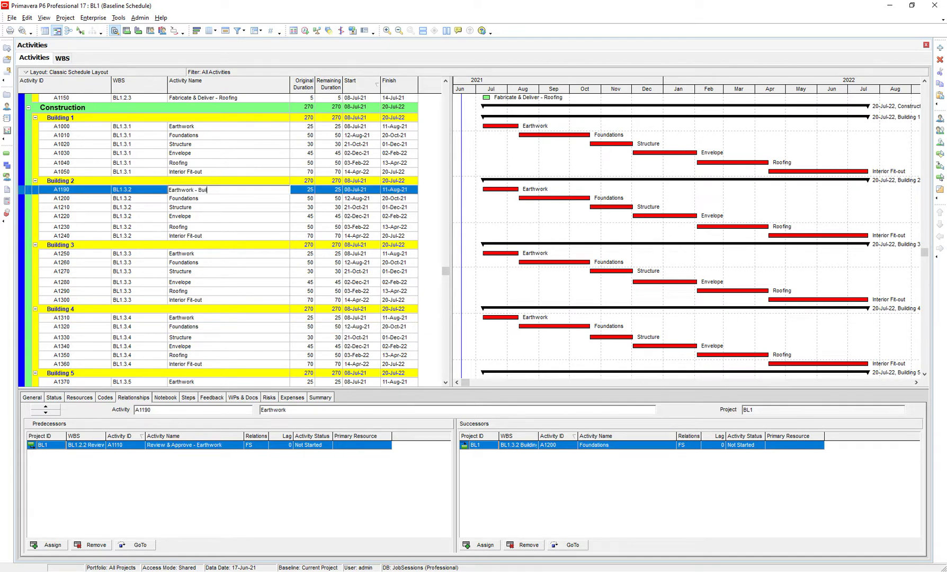
{"action": "type", "text": "ding 2"}
{"action": "key", "text": "Return"}
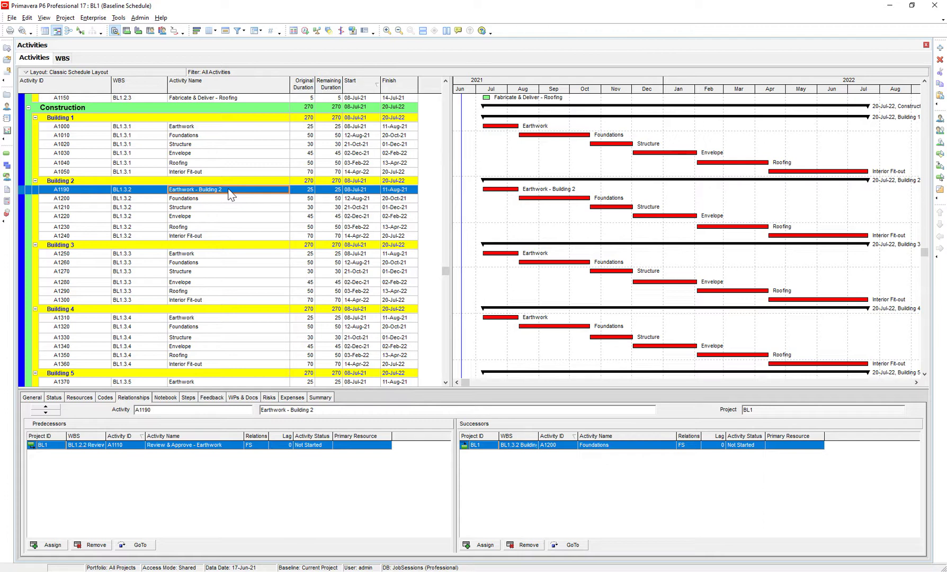
{"action": "key", "text": "ctrl+z"}
{"action": "left_click", "coordinate": [235, 236]}
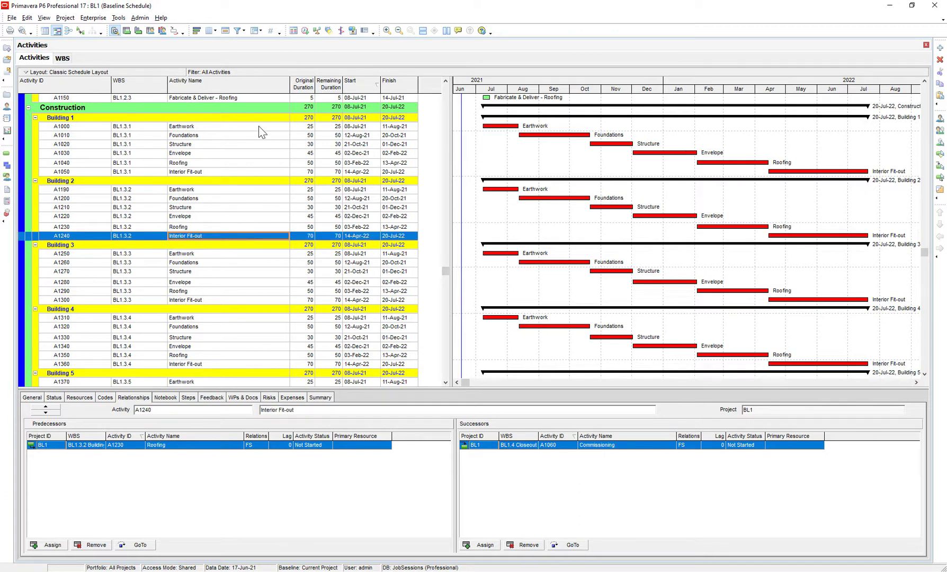
Copy the rows from the Construction band through A1420 Interior Fit-out
{"action": "left_click", "coordinate": [214, 126]}
{"action": "left_click", "coordinate": [212, 110]}
{"action": "scroll", "coordinate": [212, 118], "scroll_direction": "down", "scroll_amount": 1}
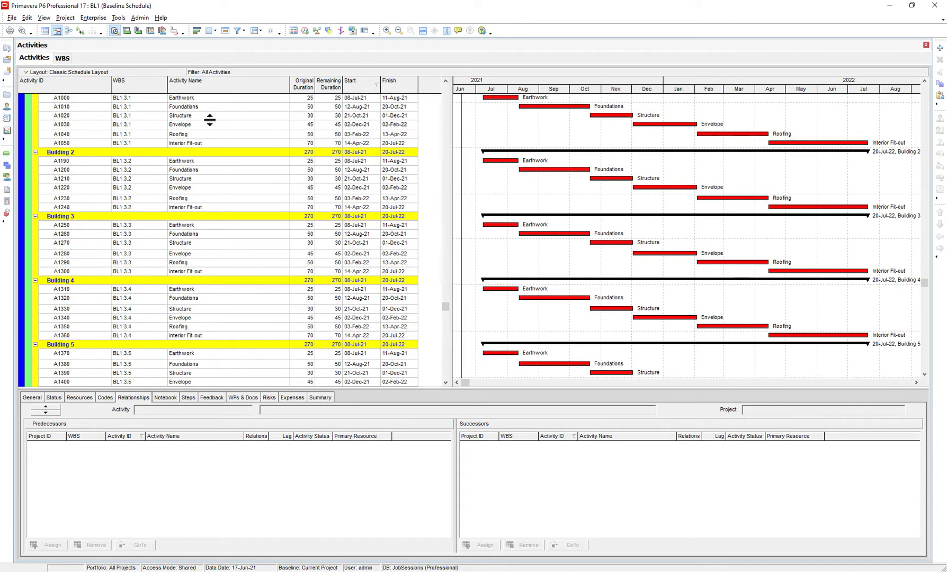
{"action": "scroll", "coordinate": [208, 129], "scroll_direction": "up", "scroll_amount": 1}
{"action": "scroll", "coordinate": [185, 148], "scroll_direction": "down", "scroll_amount": 1}
{"action": "scroll", "coordinate": [199, 296], "scroll_direction": "down", "scroll_amount": 2}
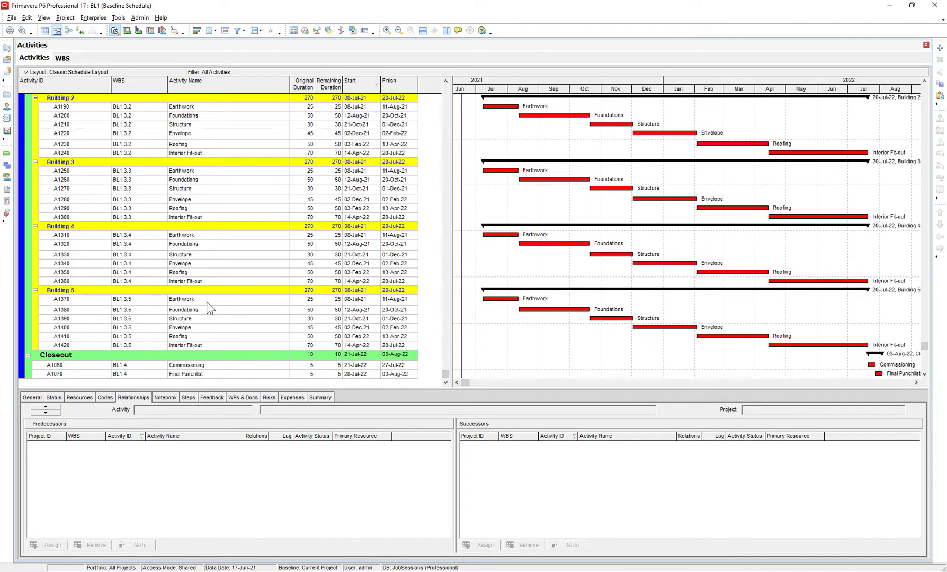
{"action": "left_click", "coordinate": [200, 345], "text": "shift"}
{"action": "right_click", "coordinate": [221, 233]}
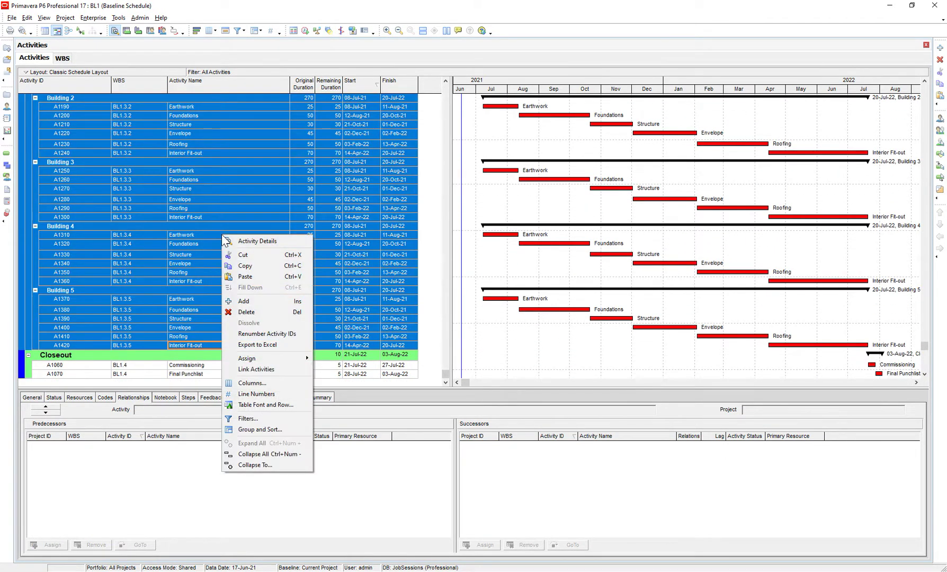
{"action": "left_click", "coordinate": [273, 267]}
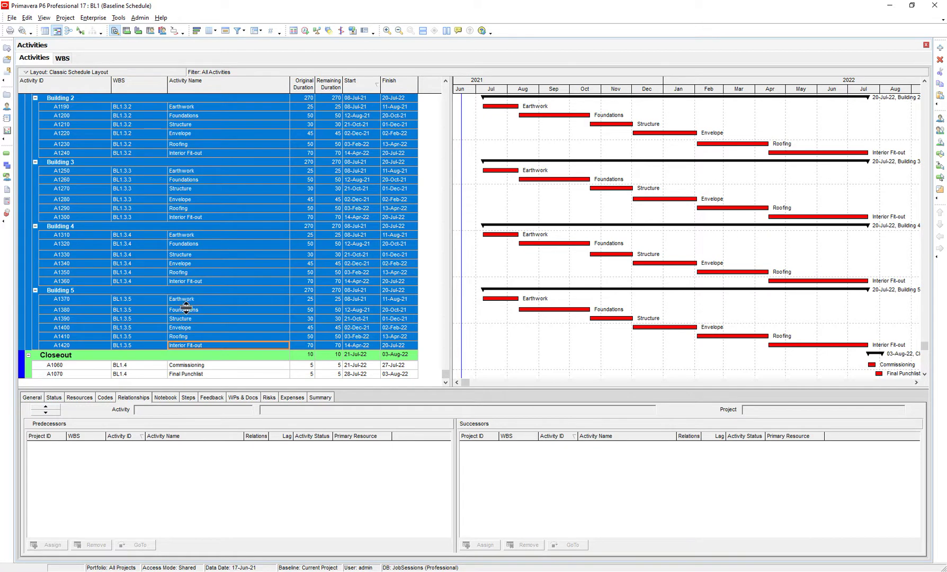
{"action": "right_click", "coordinate": [203, 310]}
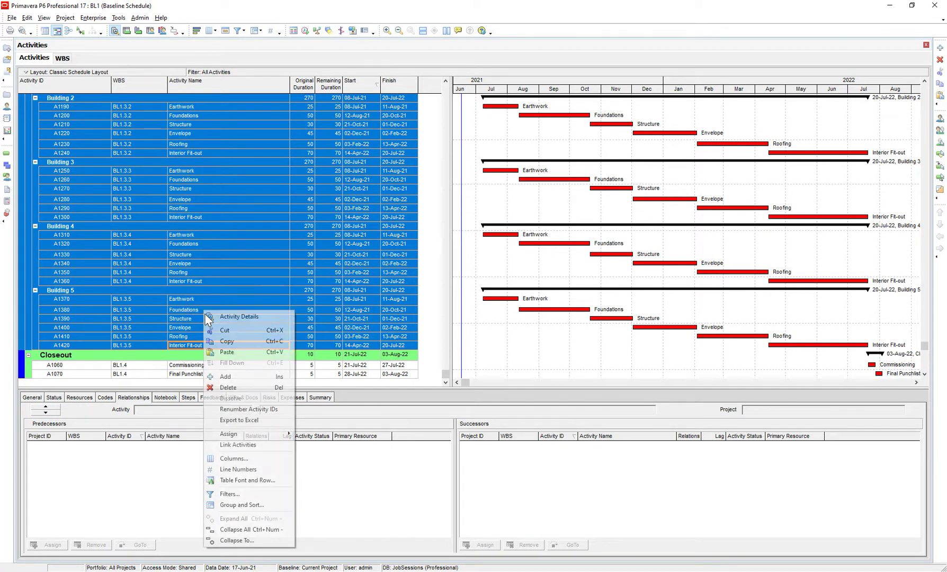
{"action": "left_click", "coordinate": [237, 342]}
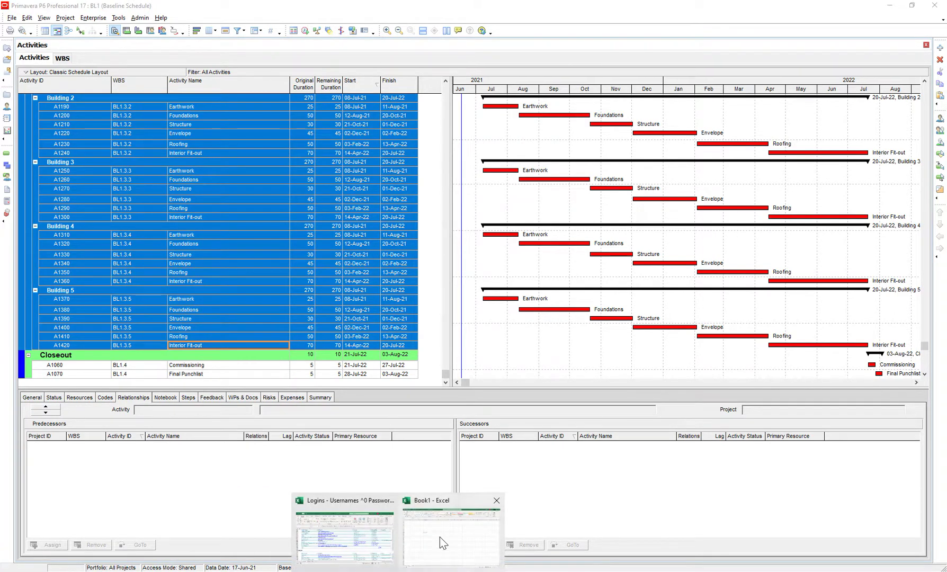
Paste the copied P6 activities into cell A1 of Book1
{"action": "left_click", "coordinate": [444, 539]}
{"action": "left_click", "coordinate": [33, 118]}
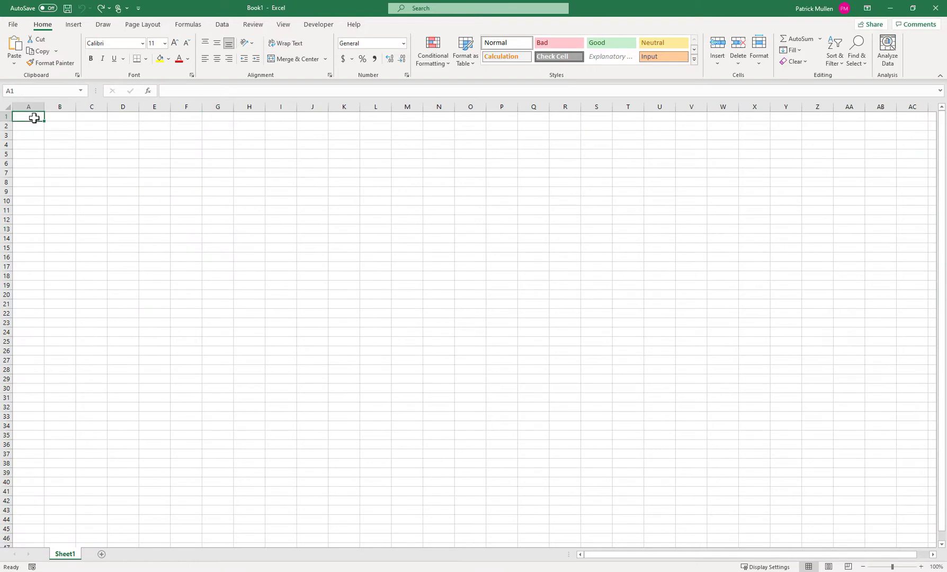
{"action": "key", "text": "ctrl+v"}
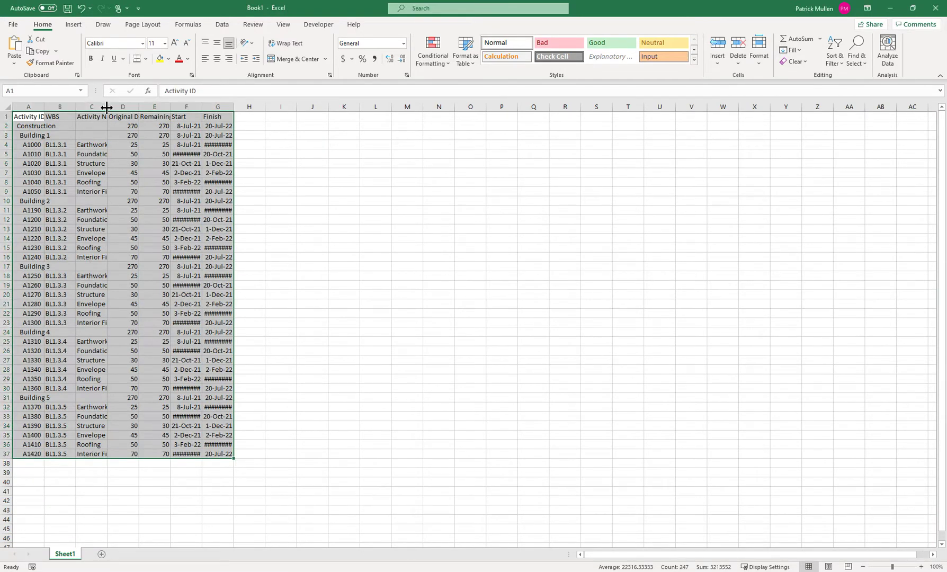
Widen the Activity Name column C to fit the names
{"action": "double_click", "coordinate": [108, 107]}
{"action": "left_click", "coordinate": [100, 107]}
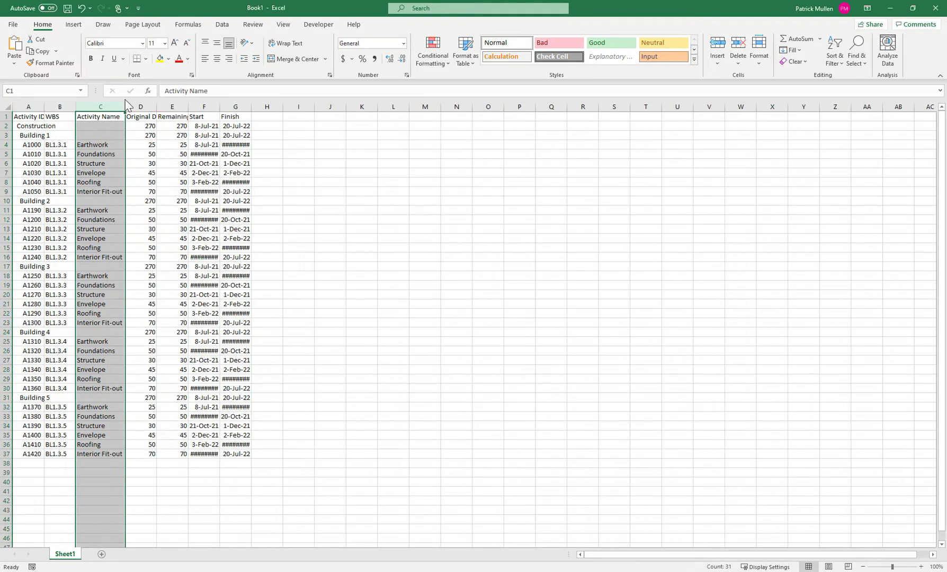
{"action": "left_click_drag", "start_coordinate": [126, 107], "coordinate": [261, 107]}
{"action": "left_click", "coordinate": [140, 144]}
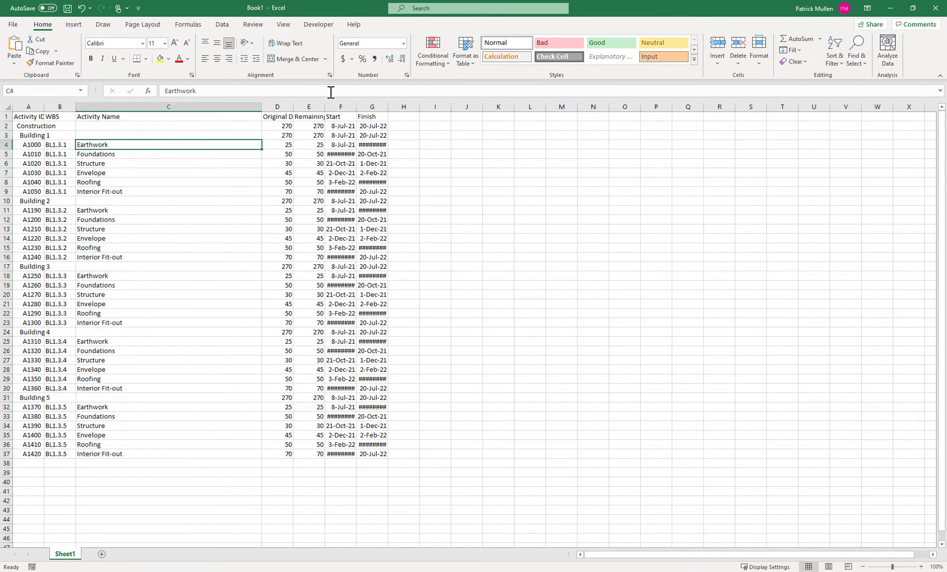
{"action": "left_click", "coordinate": [277, 106]}
Insert a blank column D and label the first group's rows, D4 to D9, Building 1
{"action": "right_click", "coordinate": [277, 107]}
{"action": "left_click", "coordinate": [310, 186]}
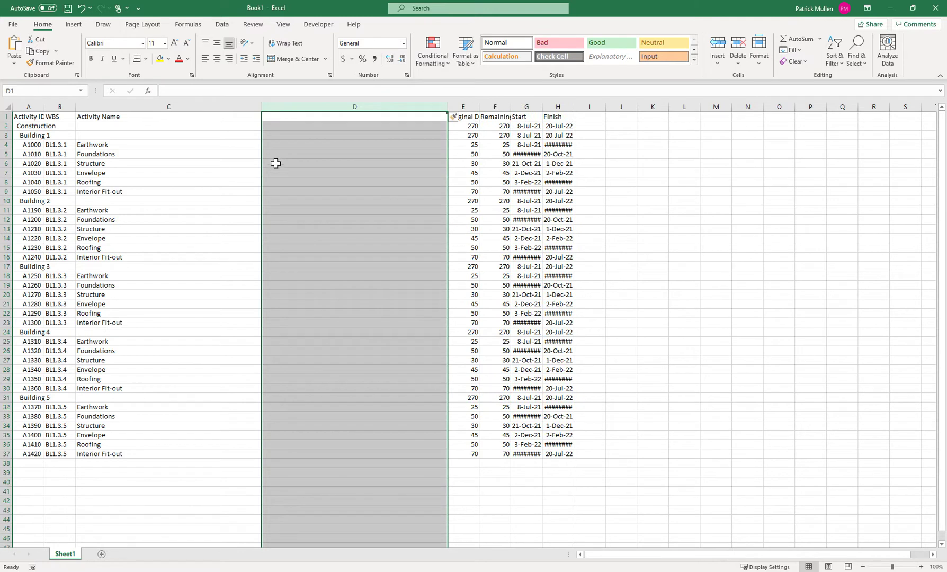
{"action": "left_click", "coordinate": [289, 144]}
{"action": "type", "text": "="}
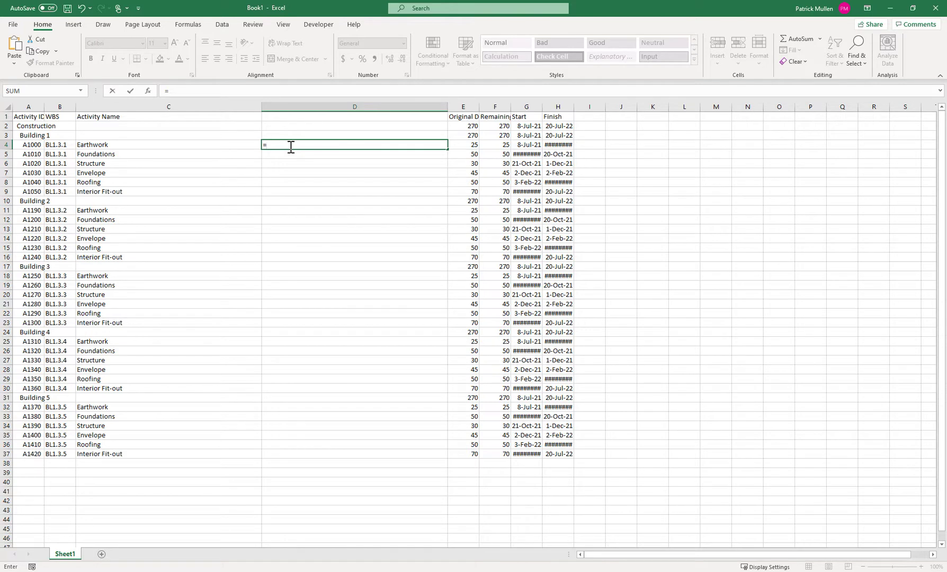
{"action": "type", "text": "CONCATENATE("}
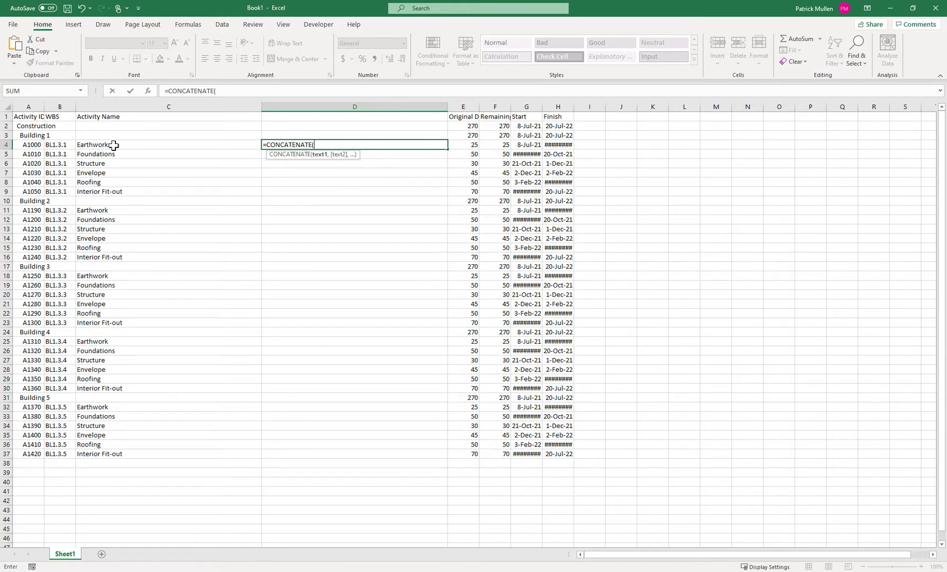
{"action": "left_click", "coordinate": [114, 144]}
{"action": "key", "text": "Escape"}
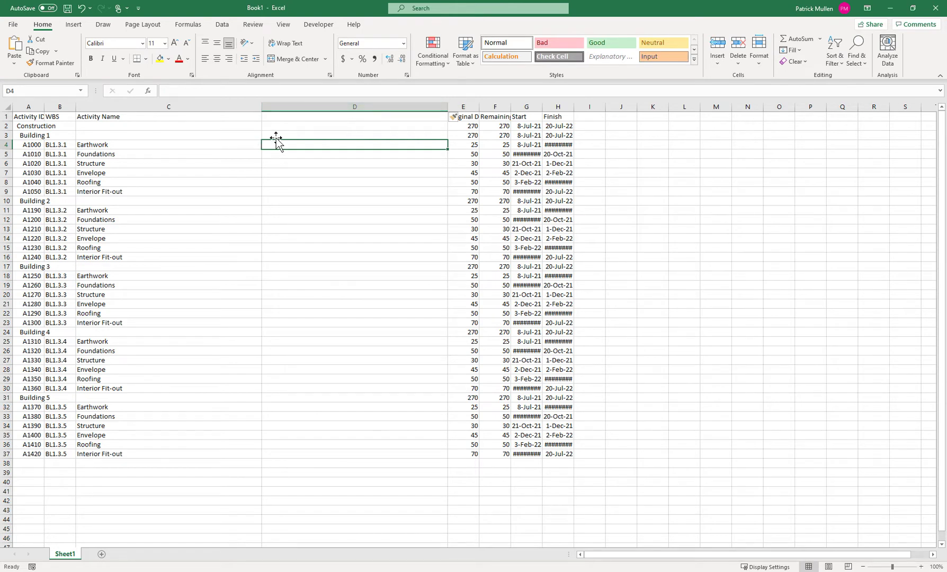
{"action": "type", "text": "Building 1"}
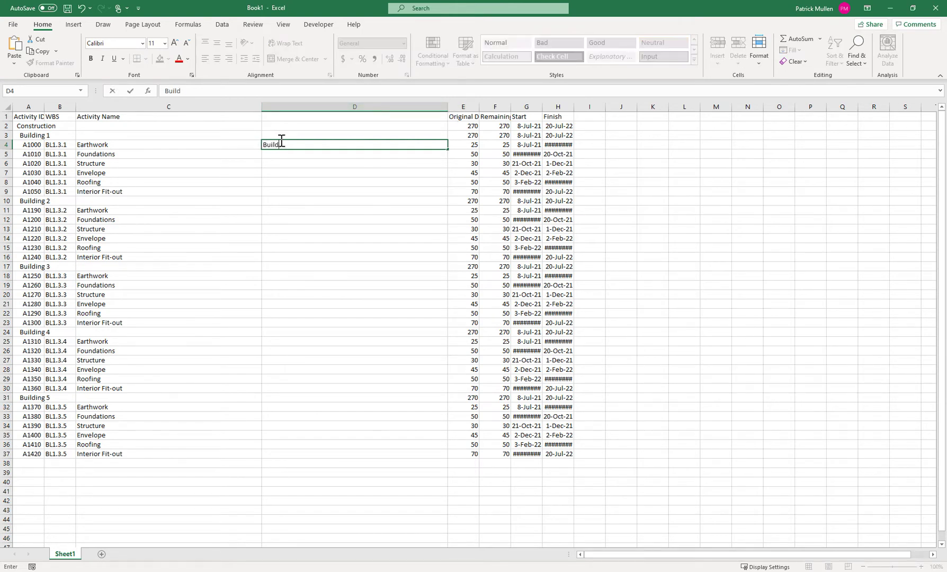
{"action": "key", "text": "Return"}
{"action": "left_click", "coordinate": [280, 144]}
{"action": "key", "text": "ctrl+c"}
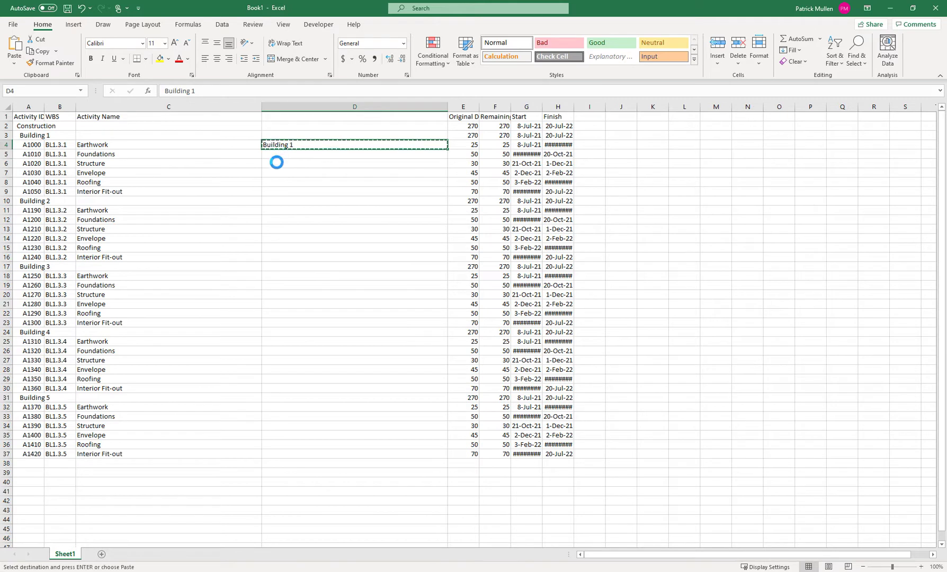
{"action": "left_click_drag", "start_coordinate": [277, 154], "coordinate": [274, 191]}
{"action": "key", "text": "ctrl+v"}
Label the Building 2 activity rows, starting at row 11, as Building 2
{"action": "left_click", "coordinate": [274, 209]}
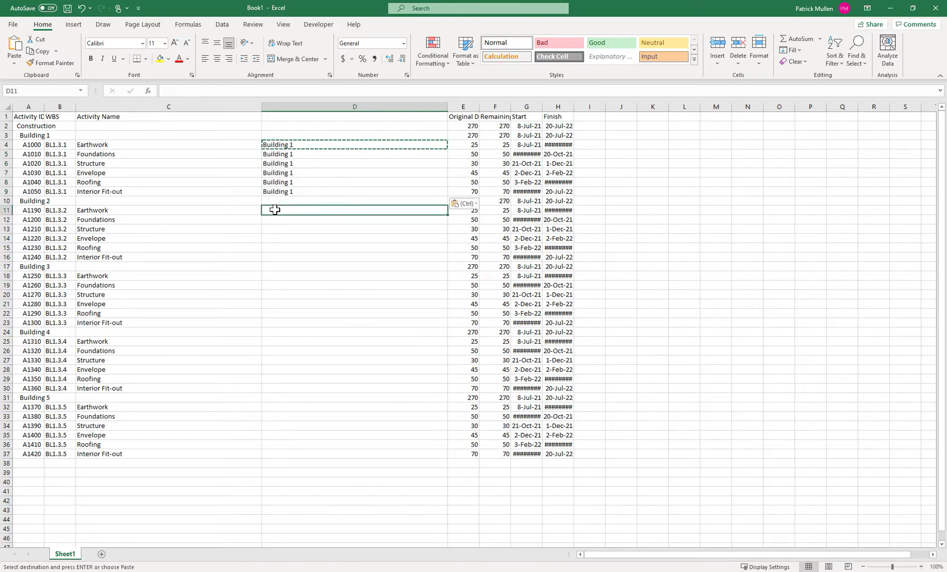
{"action": "key", "text": "ctrl+v"}
{"action": "double_click", "coordinate": [276, 211]}
{"action": "type", "text": "2"}
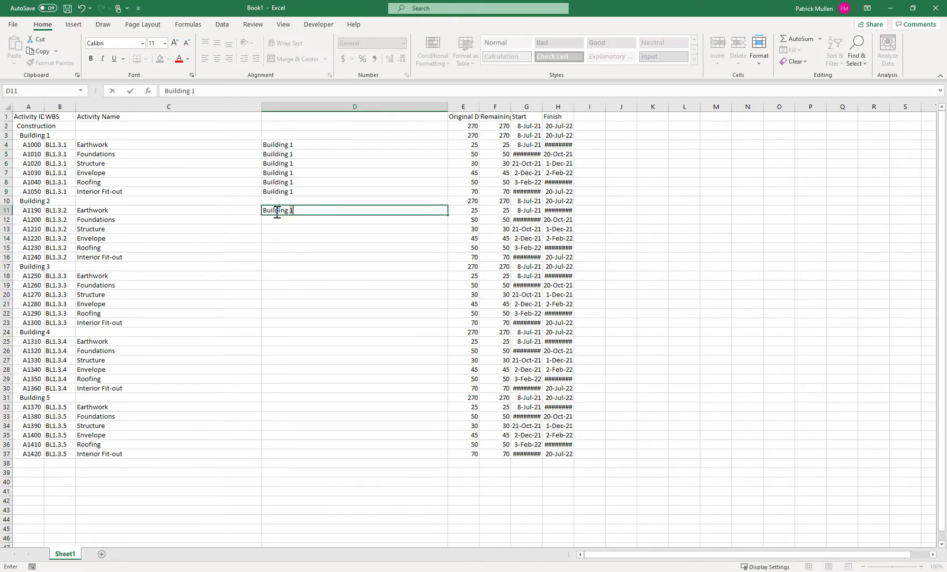
{"action": "key", "text": "Return"}
{"action": "left_click", "coordinate": [277, 210]}
{"action": "key", "text": "ctrl+c"}
{"action": "left_click_drag", "start_coordinate": [278, 219], "coordinate": [274, 257]}
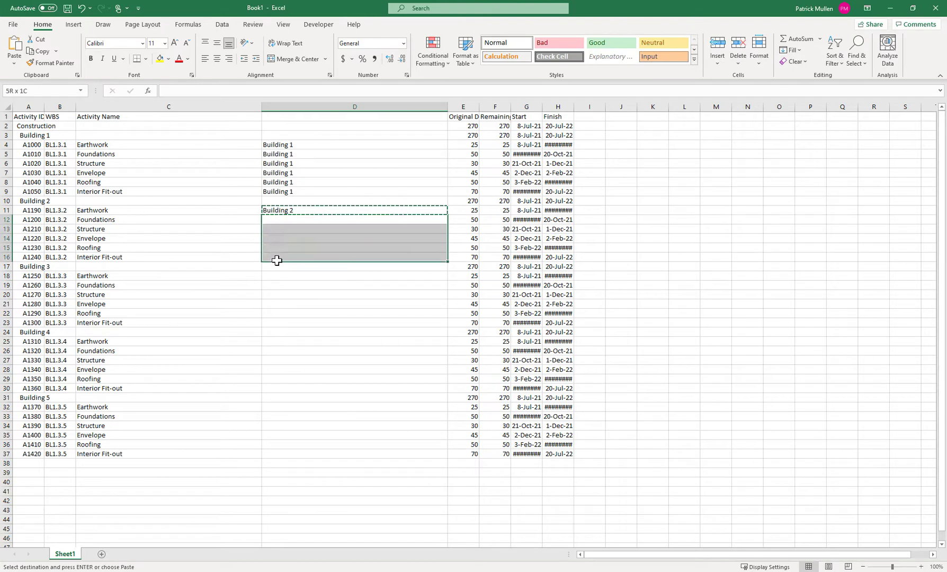
{"action": "key", "text": "ctrl+v"}
Label the Building 3 activity rows in column D as Building 3
{"action": "left_click", "coordinate": [280, 276]}
{"action": "type", "text": "Bu"}
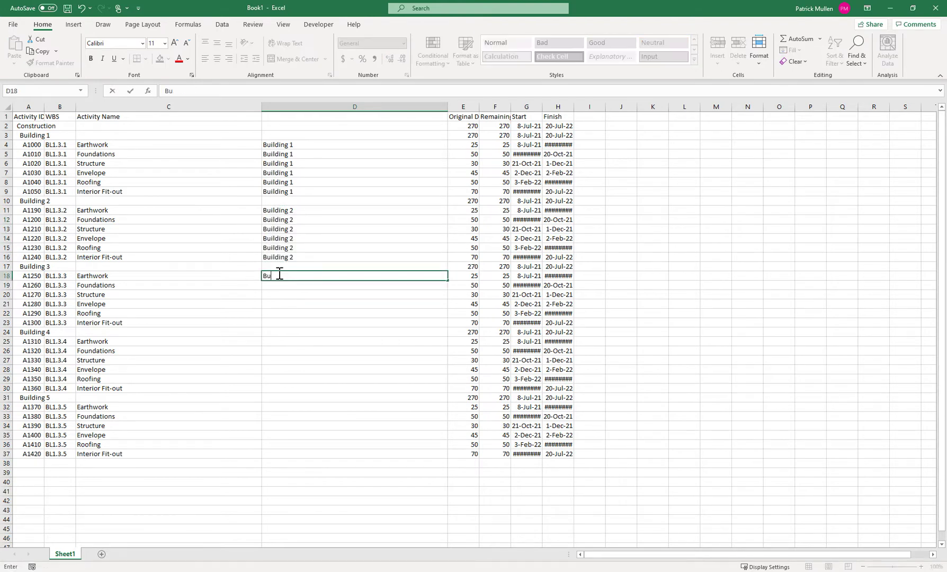
{"action": "type", "text": "ilding 3"}
{"action": "key", "text": "Return"}
{"action": "left_click", "coordinate": [279, 275]}
{"action": "key", "text": "ctrl+c"}
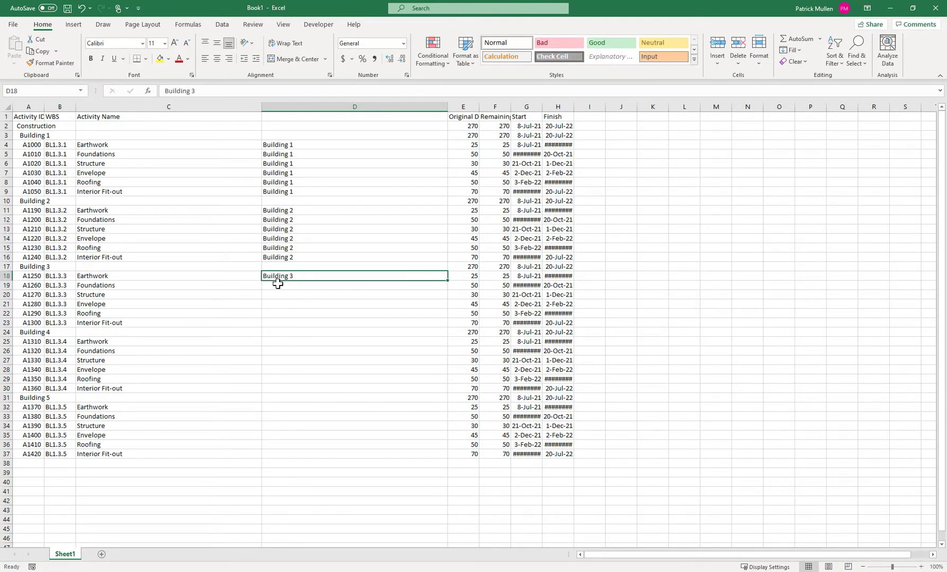
{"action": "left_click_drag", "start_coordinate": [278, 285], "coordinate": [278, 321]}
{"action": "key", "text": "ctrl+v"}
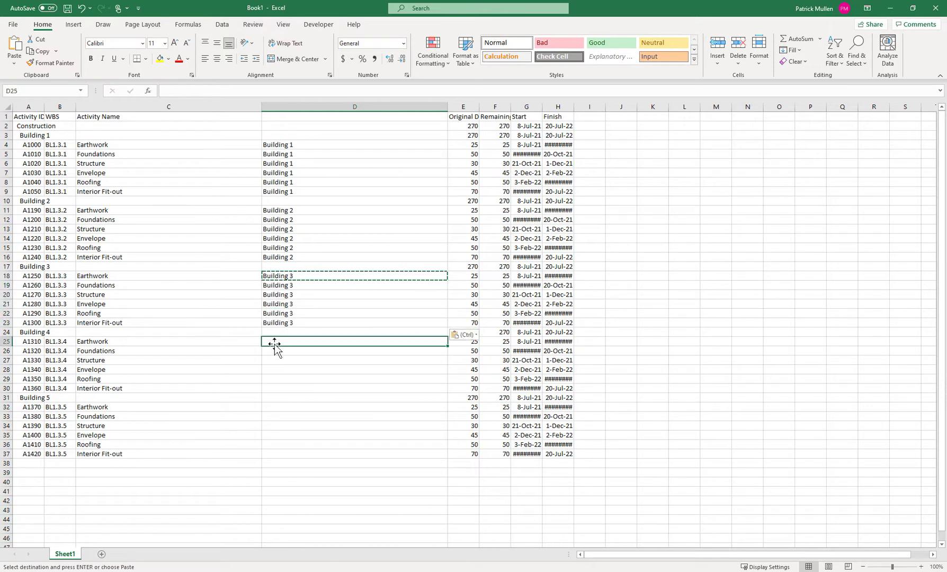
Label the Building 4 activity rows in column D as Building 4
{"action": "left_click", "coordinate": [270, 342]}
{"action": "type", "text": "Building 4"}
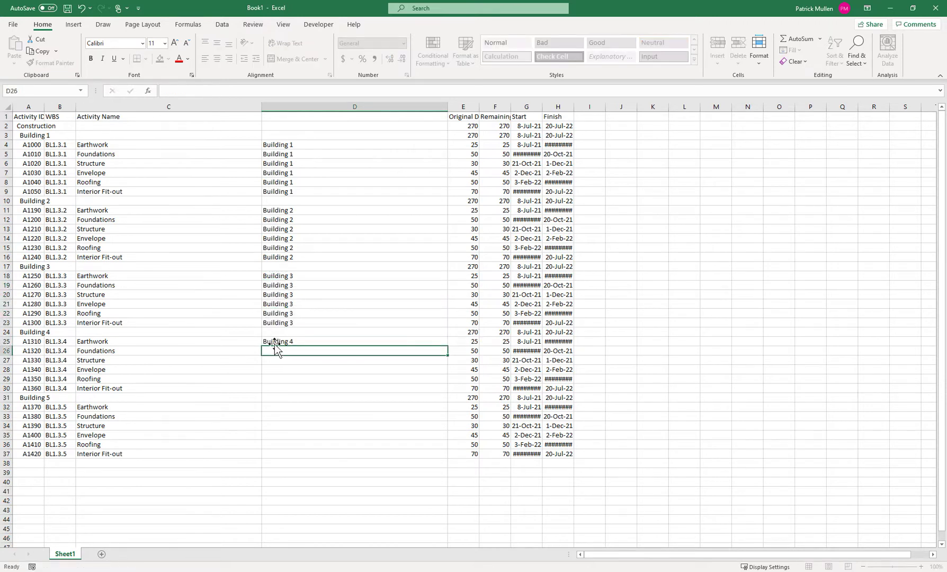
{"action": "key", "text": "Return"}
{"action": "left_click", "coordinate": [279, 342]}
{"action": "key", "text": "ctrl+c"}
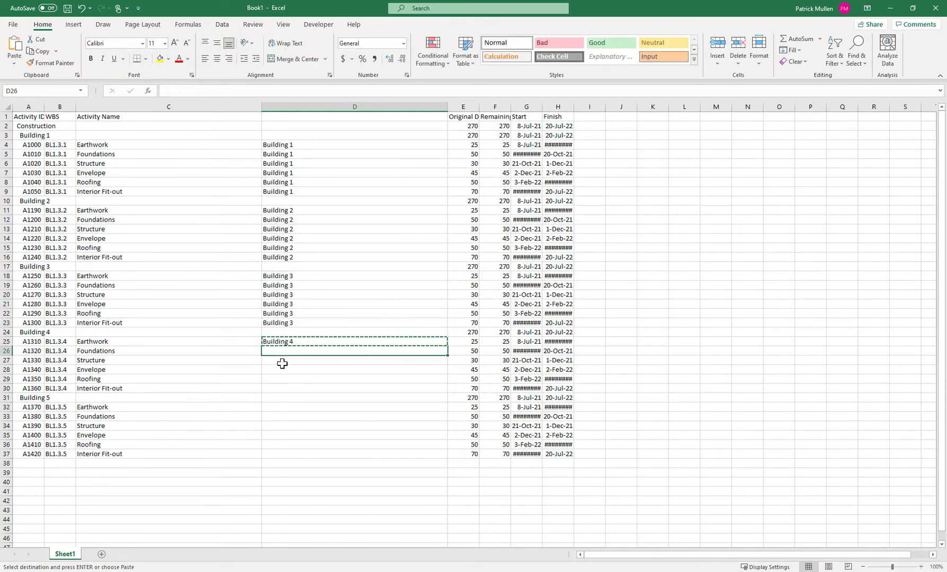
{"action": "left_click_drag", "start_coordinate": [279, 351], "coordinate": [280, 388]}
{"action": "key", "text": "ctrl+v"}
Label the Building 5 activity rows as Building 5, correcting a wrong number first
{"action": "left_click", "coordinate": [276, 407]}
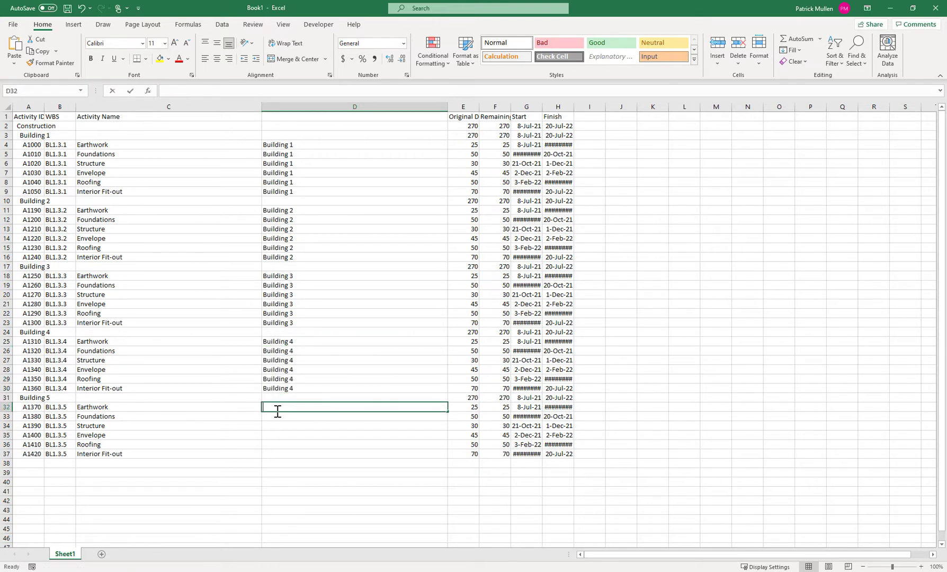
{"action": "type", "text": "Building 4"}
{"action": "key", "text": "BackSpace"}
{"action": "type", "text": "5"}
{"action": "key", "text": "Return"}
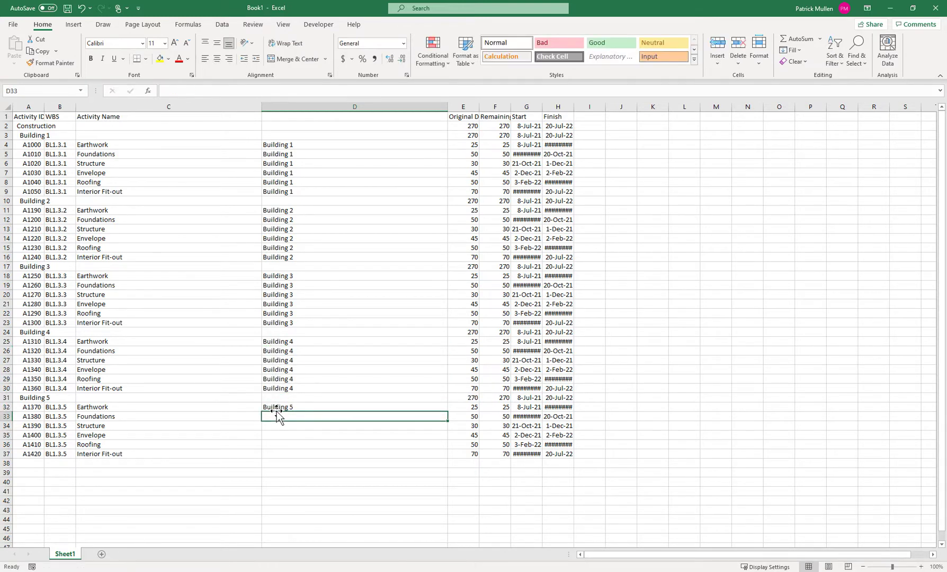
{"action": "left_click", "coordinate": [278, 407]}
{"action": "key", "text": "ctrl+c"}
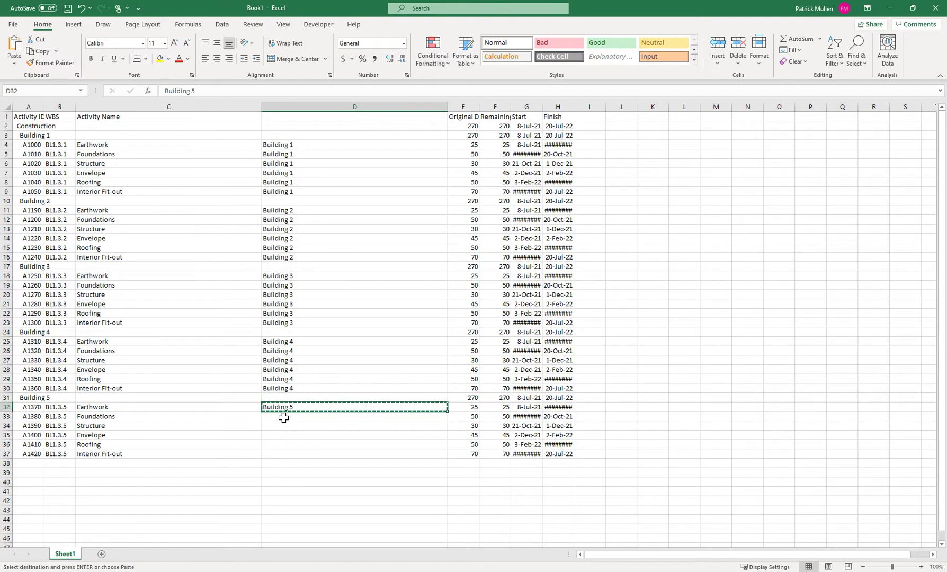
{"action": "left_click_drag", "start_coordinate": [281, 417], "coordinate": [283, 452]}
{"action": "key", "text": "ctrl+v"}
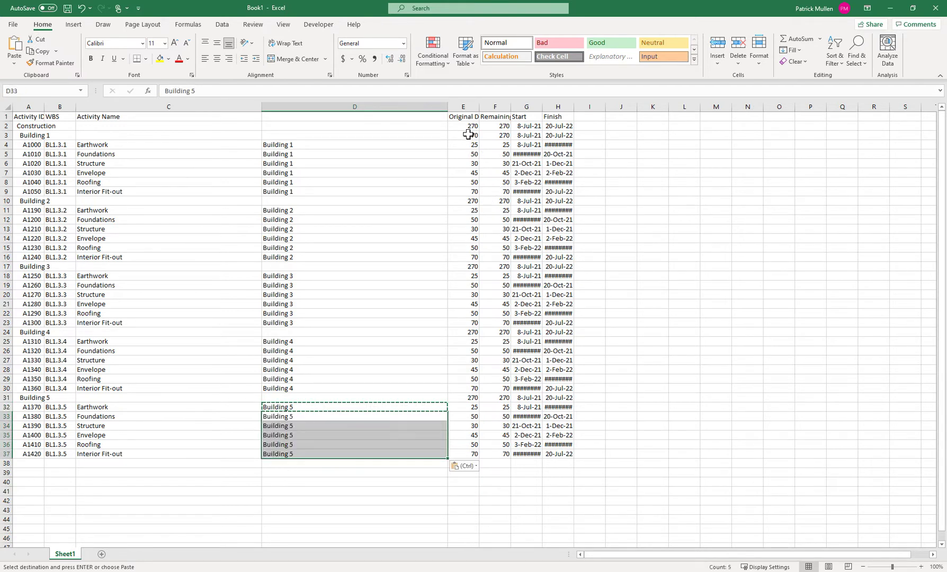
{"action": "left_click", "coordinate": [468, 106]}
Insert a blank column E before the duration columns
{"action": "right_click", "coordinate": [468, 107]}
{"action": "left_click", "coordinate": [503, 194]}
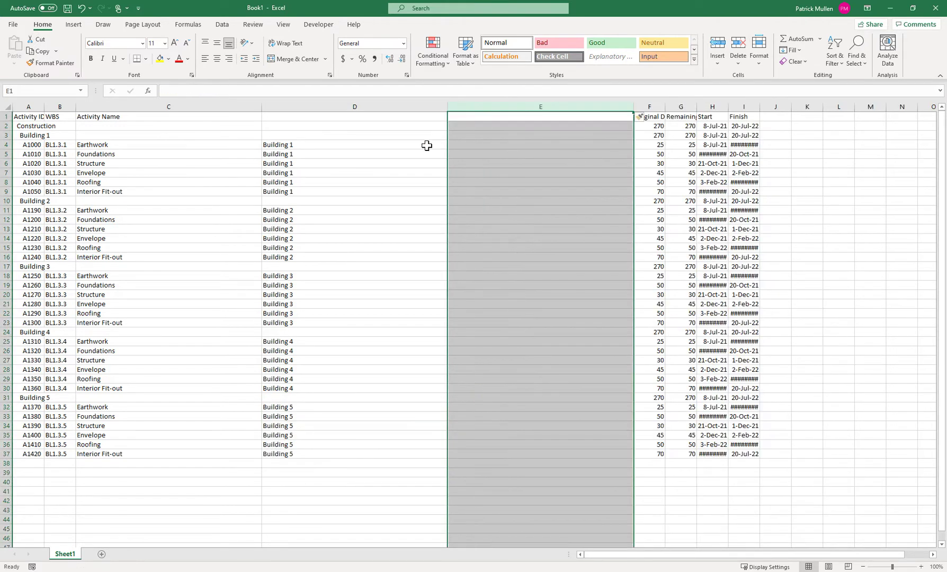
{"action": "left_click", "coordinate": [354, 144]}
Fill E4:E37 with =CONCATENATE(C4," - ",D4) and copy the results
{"action": "left_click", "coordinate": [456, 146]}
{"action": "type", "text": "=C"}
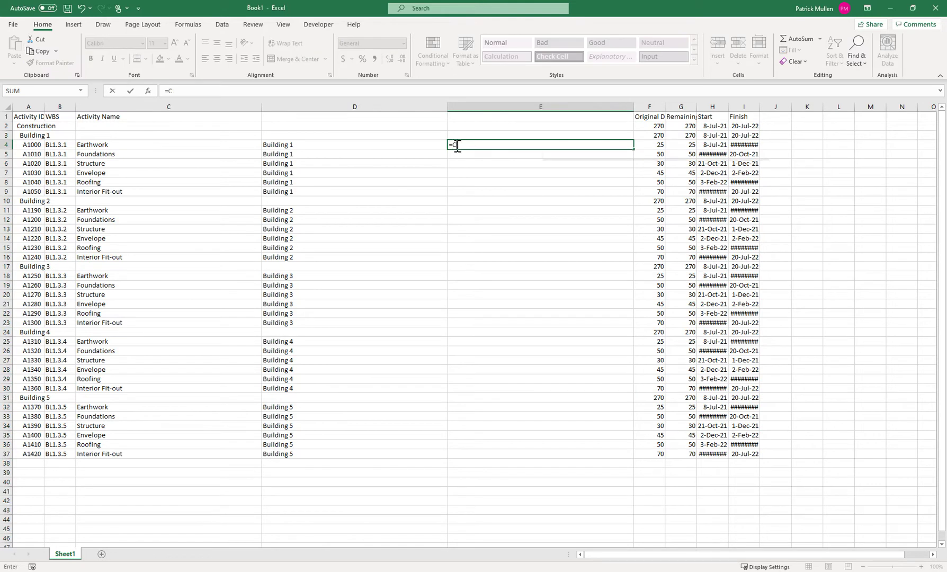
{"action": "type", "text": "ONCATENATE("}
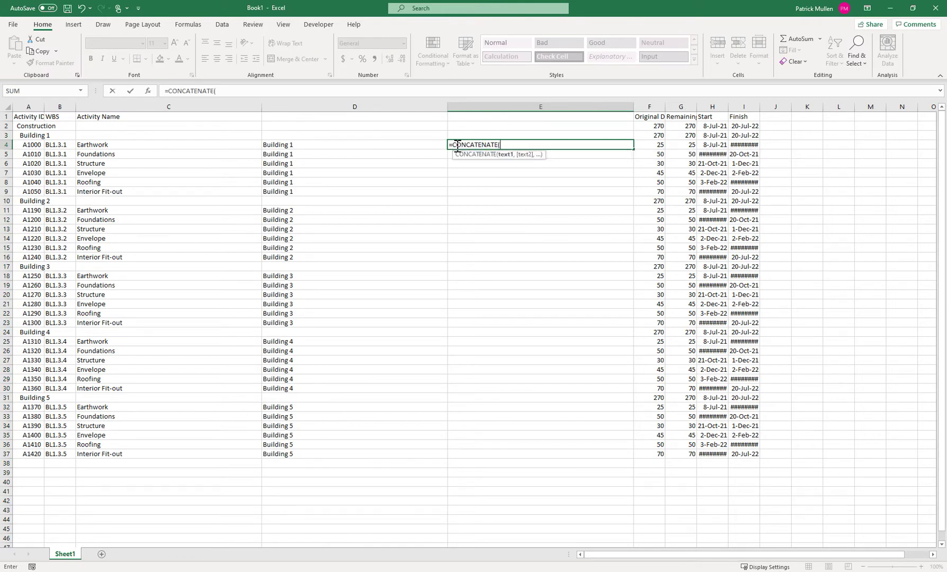
{"action": "left_click", "coordinate": [129, 144]}
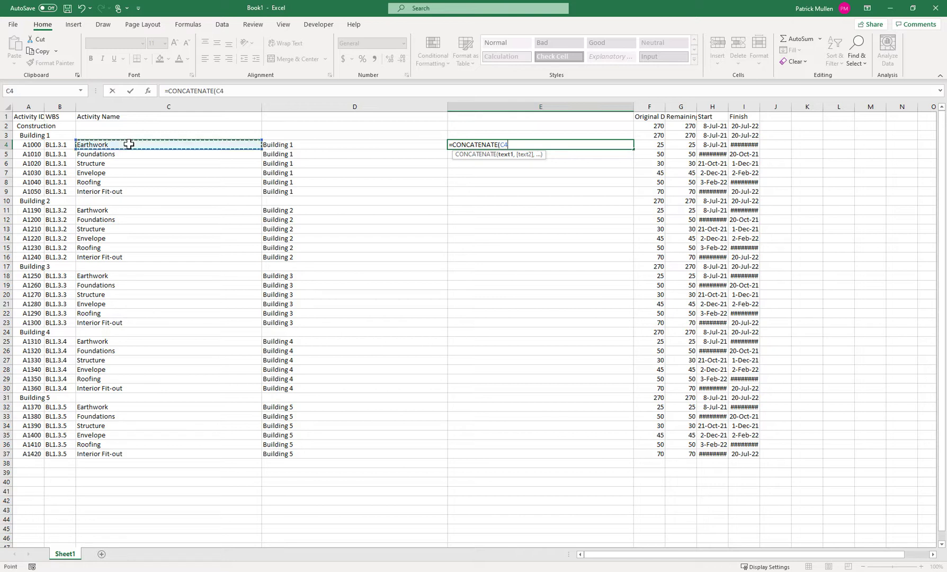
{"action": "type", "text": ",\" -"}
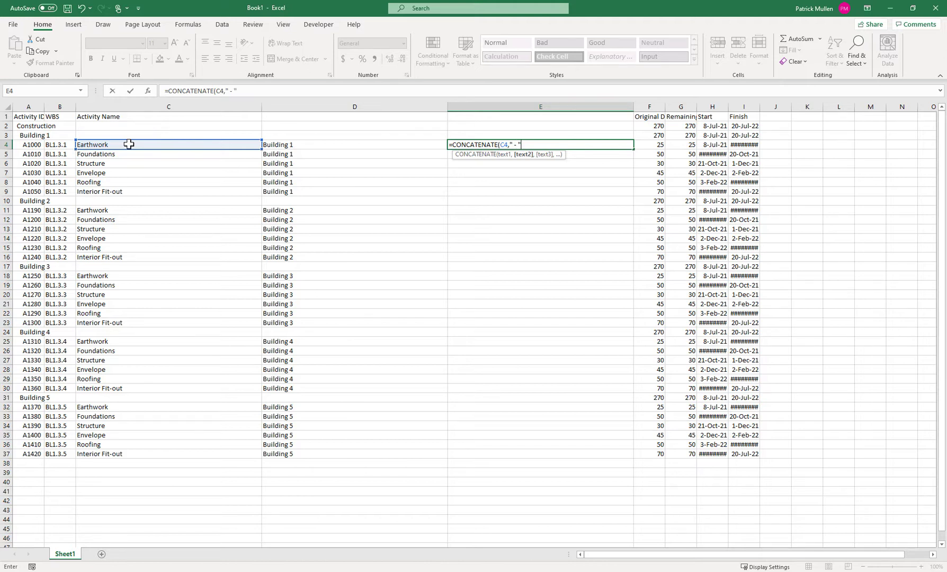
{"action": "type", "text": ","}
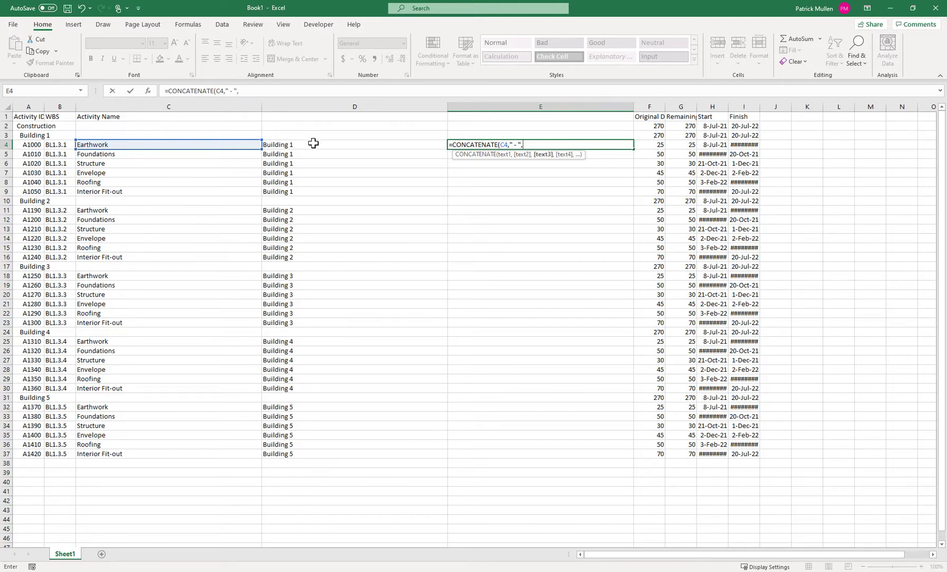
{"action": "left_click", "coordinate": [313, 144]}
{"action": "type", "text": ")"}
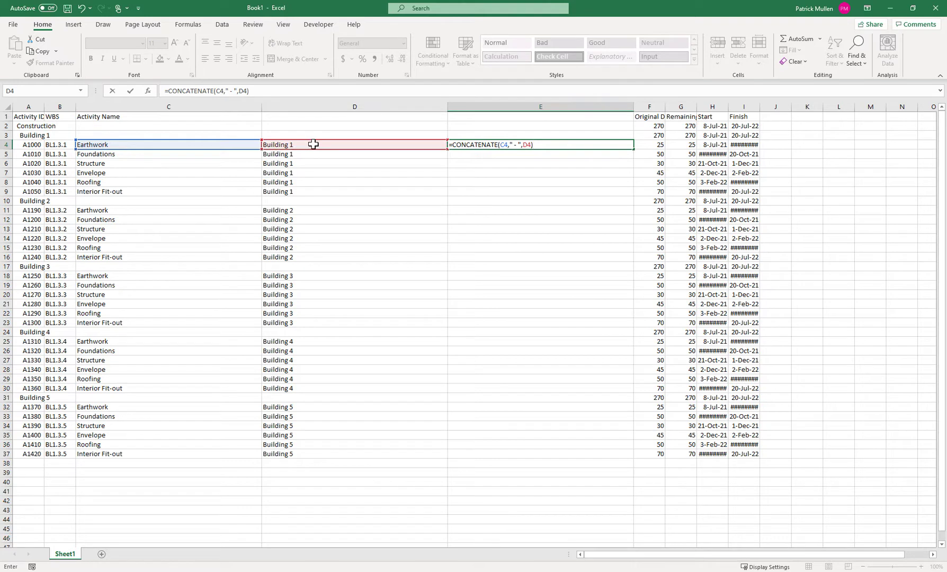
{"action": "key", "text": "Return"}
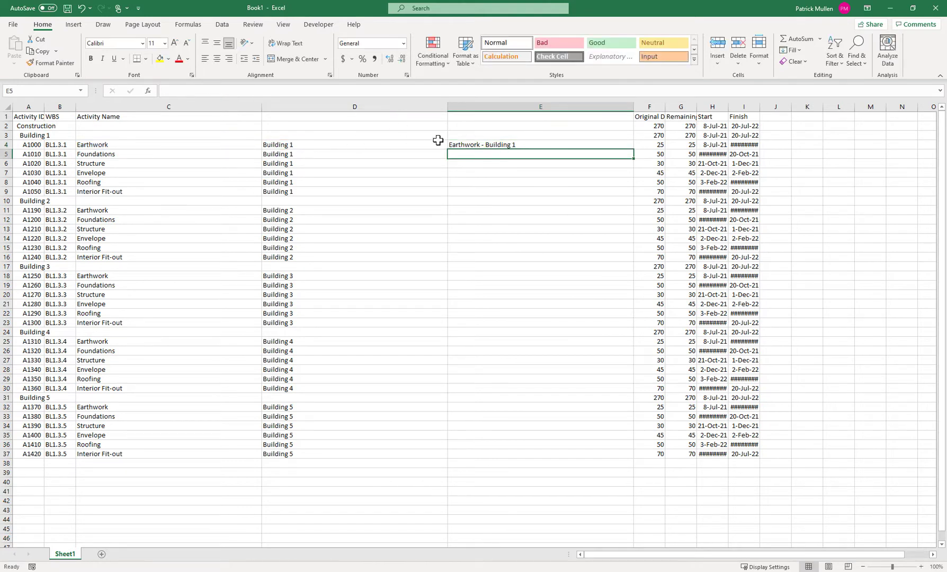
{"action": "left_click", "coordinate": [501, 144]}
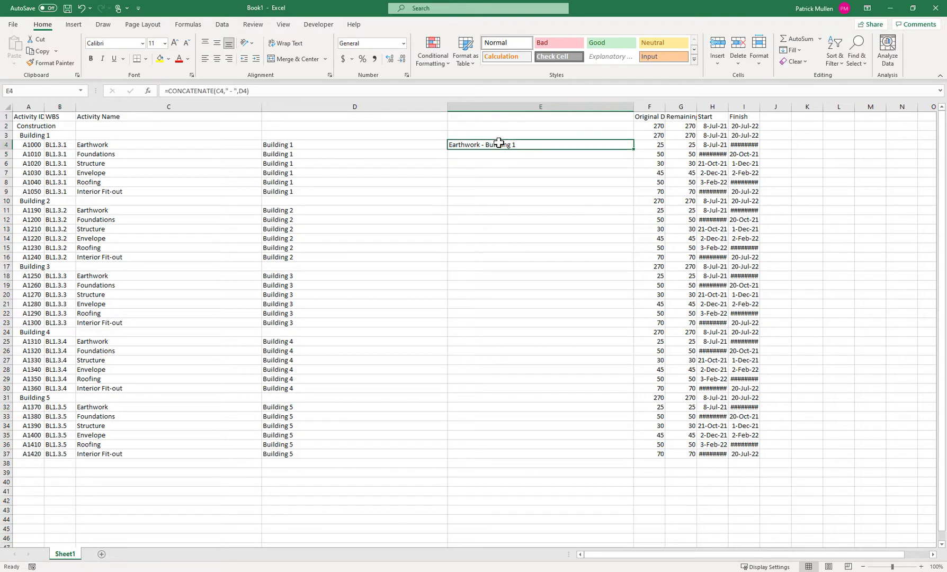
{"action": "double_click", "coordinate": [633, 148]}
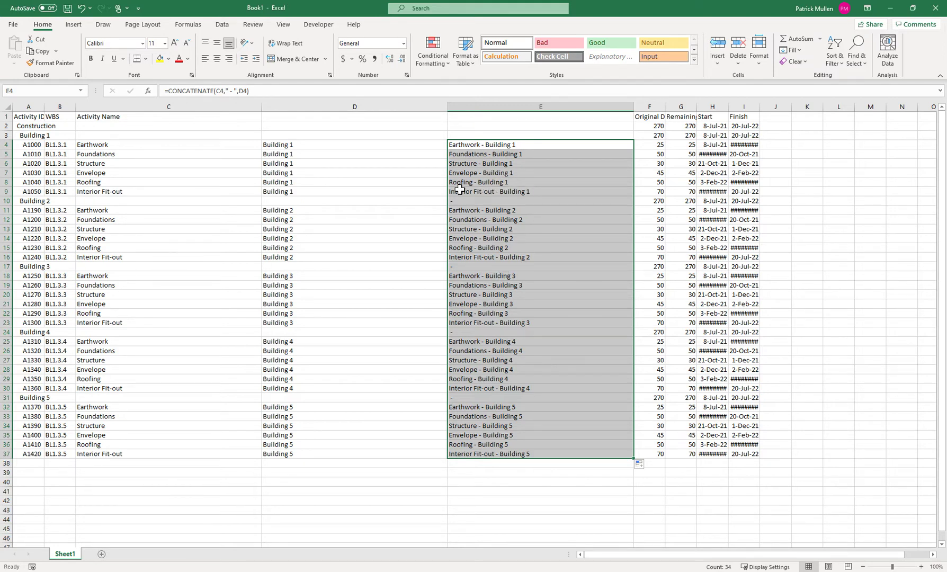
{"action": "key", "text": "ctrl+c"}
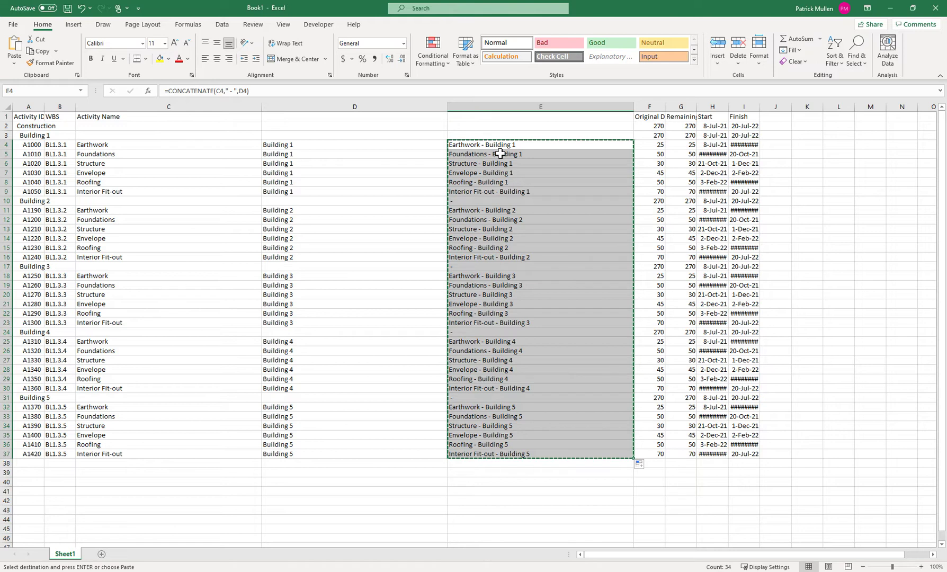
Paste the copied combined names back over column E as values only
{"action": "right_click", "coordinate": [501, 155]}
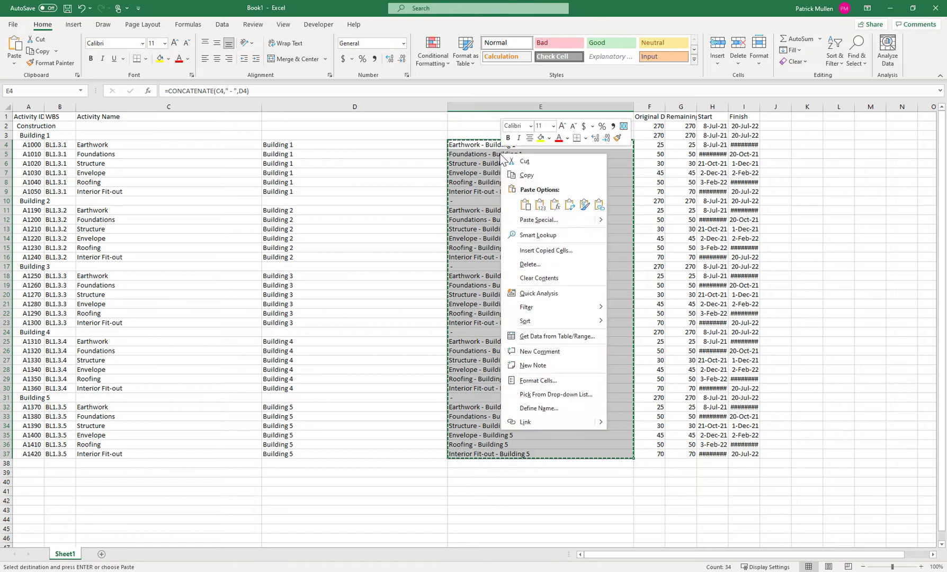
{"action": "left_click", "coordinate": [541, 205]}
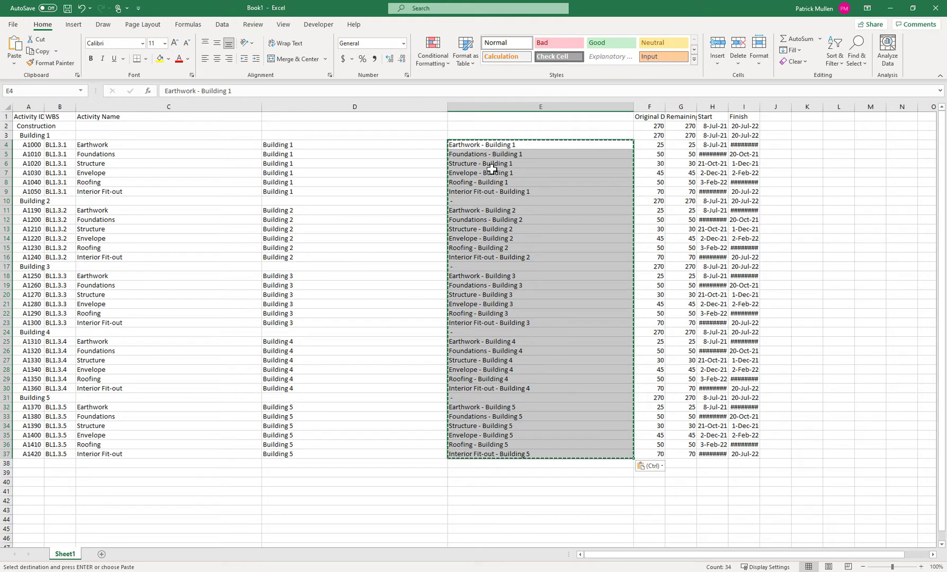
{"action": "left_click", "coordinate": [167, 108]}
Review row 4's Activity ID A1000, its WBS code and 'Earthwork - Building 1'
{"action": "left_click_drag", "start_coordinate": [167, 108], "coordinate": [283, 102]}
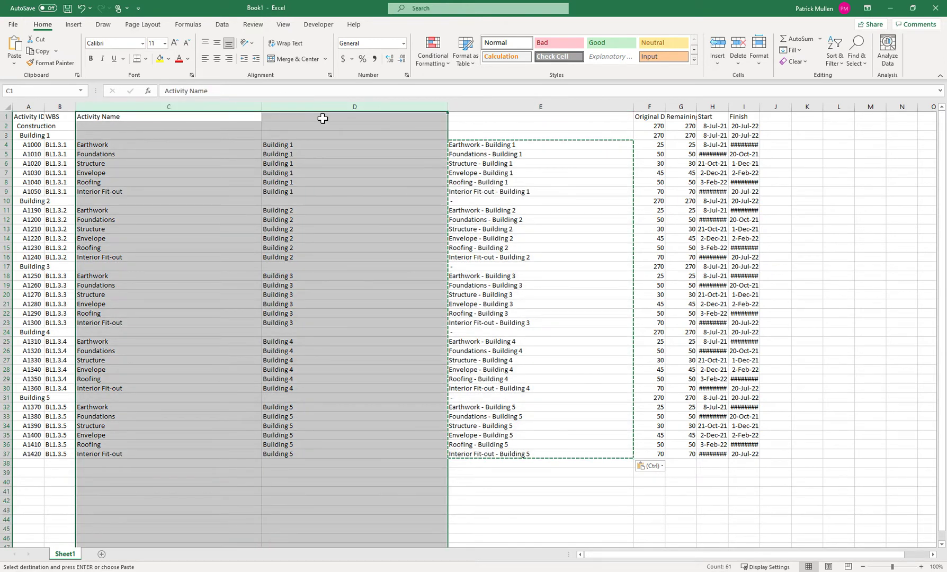
{"action": "left_click", "coordinate": [32, 144]}
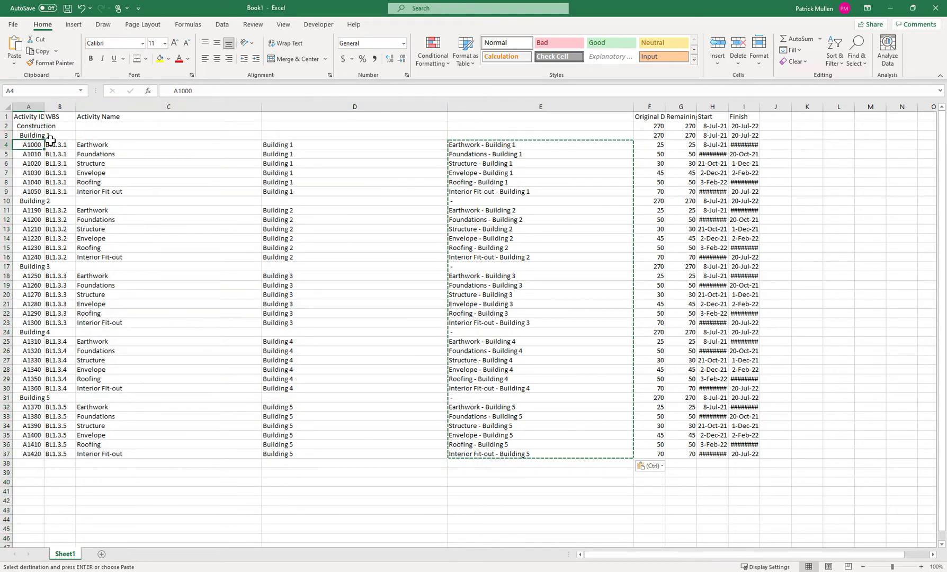
{"action": "left_click", "coordinate": [58, 144]}
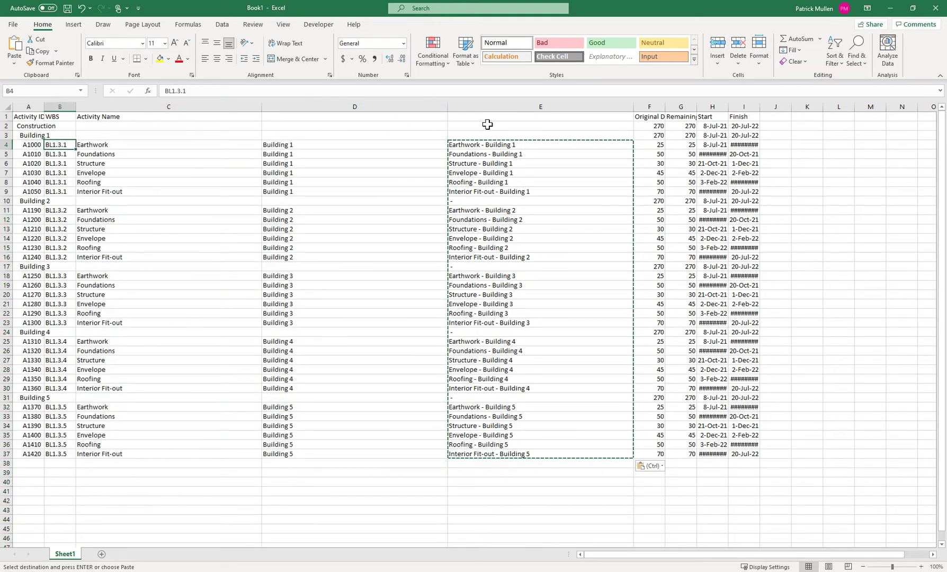
{"action": "left_click", "coordinate": [482, 144]}
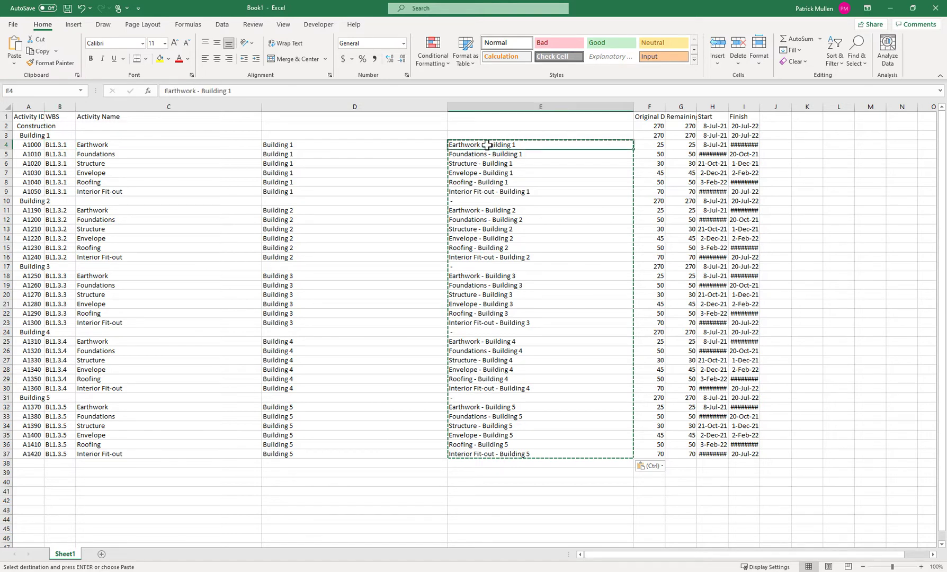
Delete columns C, D and F through I, then return to Primavera P6
{"action": "left_click", "coordinate": [168, 106], "text": "ctrl"}
{"action": "left_click", "coordinate": [354, 106], "text": "ctrl"}
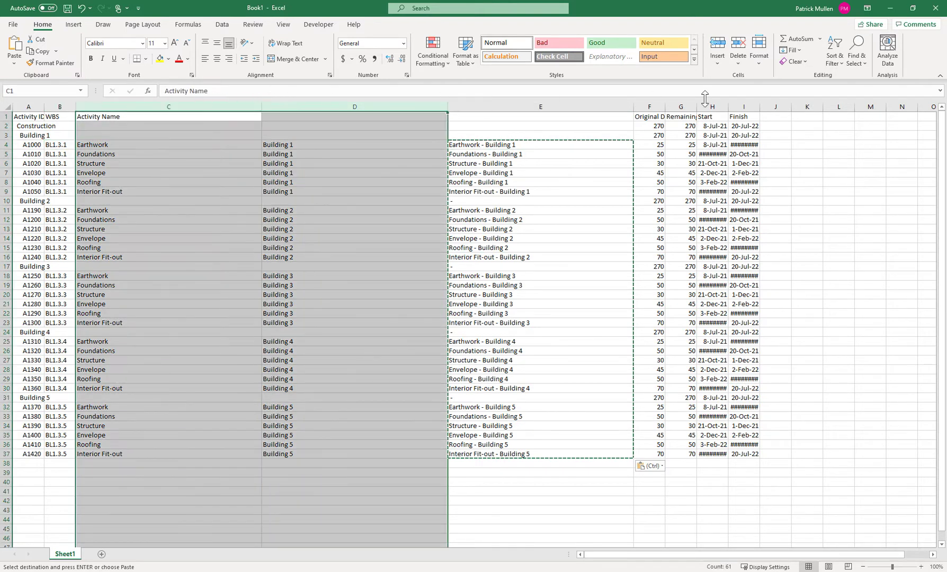
{"action": "left_click_drag", "start_coordinate": [648, 106], "coordinate": [752, 108]}
{"action": "right_click", "coordinate": [753, 108]}
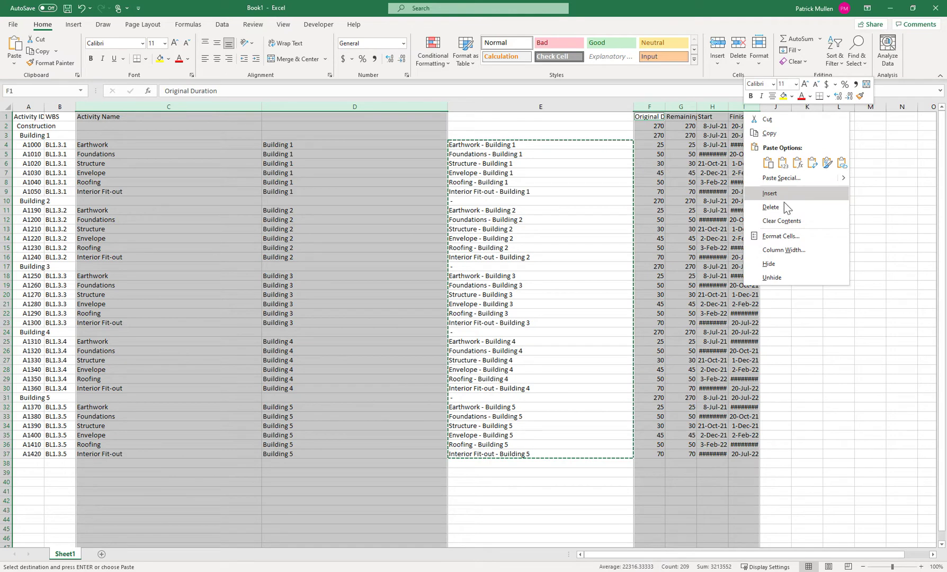
{"action": "left_click", "coordinate": [784, 202]}
{"action": "left_click", "coordinate": [421, 246]}
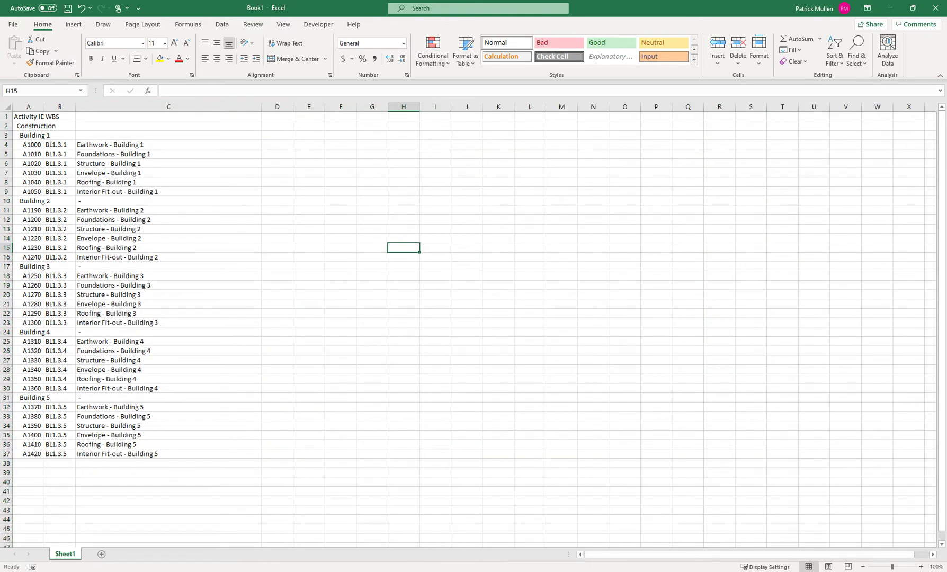
{"action": "key", "text": "alt+Tab"}
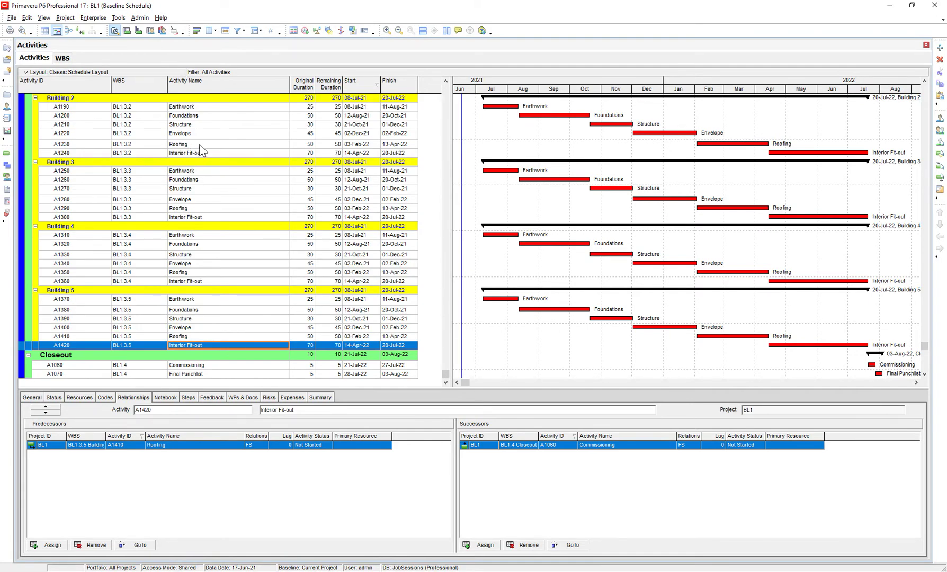
{"action": "scroll", "coordinate": [203, 151], "scroll_direction": "up", "scroll_amount": 1}
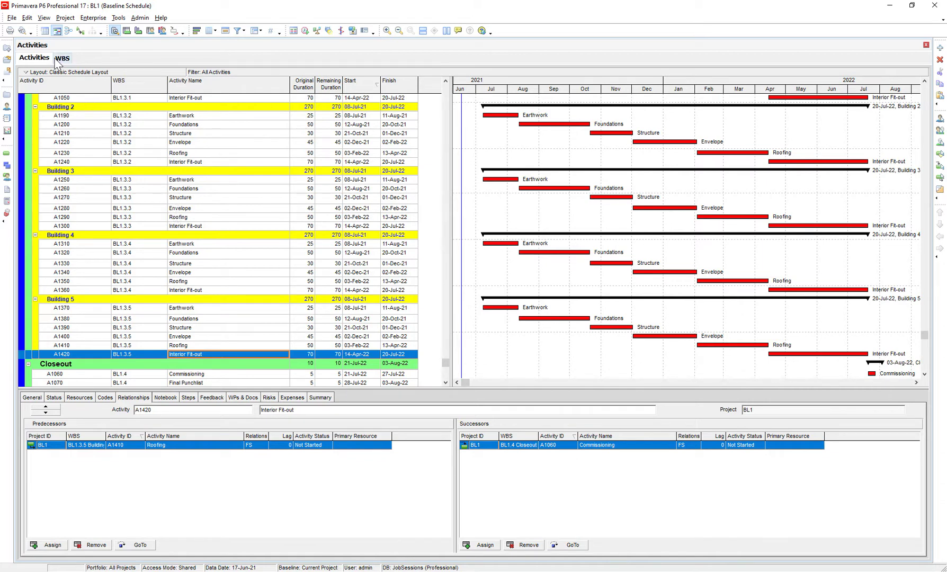
Start a Spreadsheet (XLSX) export of project BL1's Activities, up to the template choice
{"action": "left_click", "coordinate": [13, 17]}
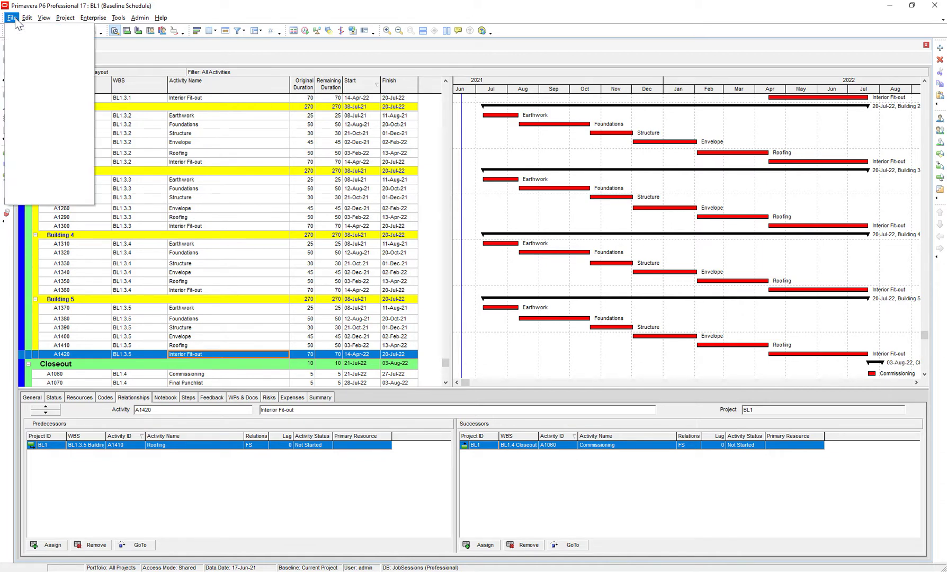
{"action": "left_click", "coordinate": [31, 122]}
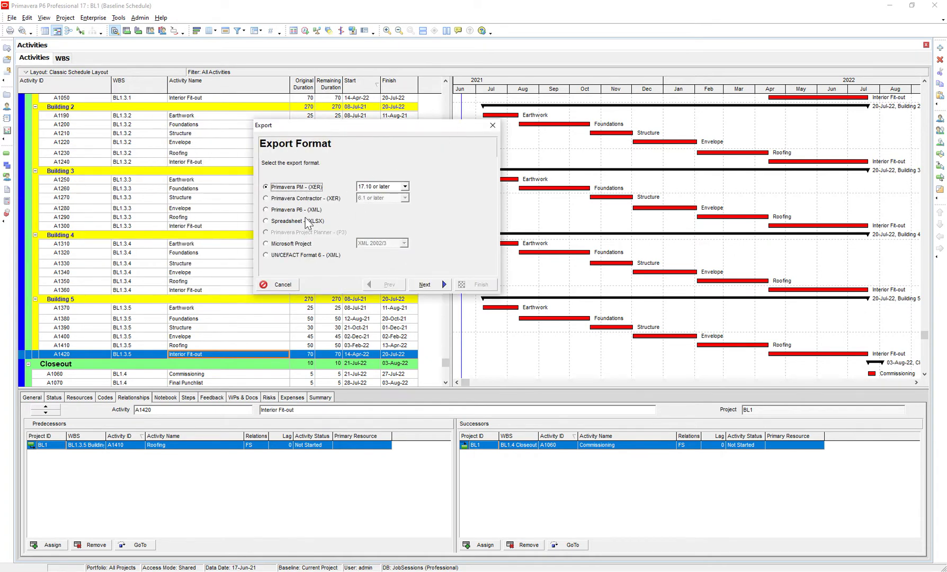
{"action": "left_click", "coordinate": [305, 221]}
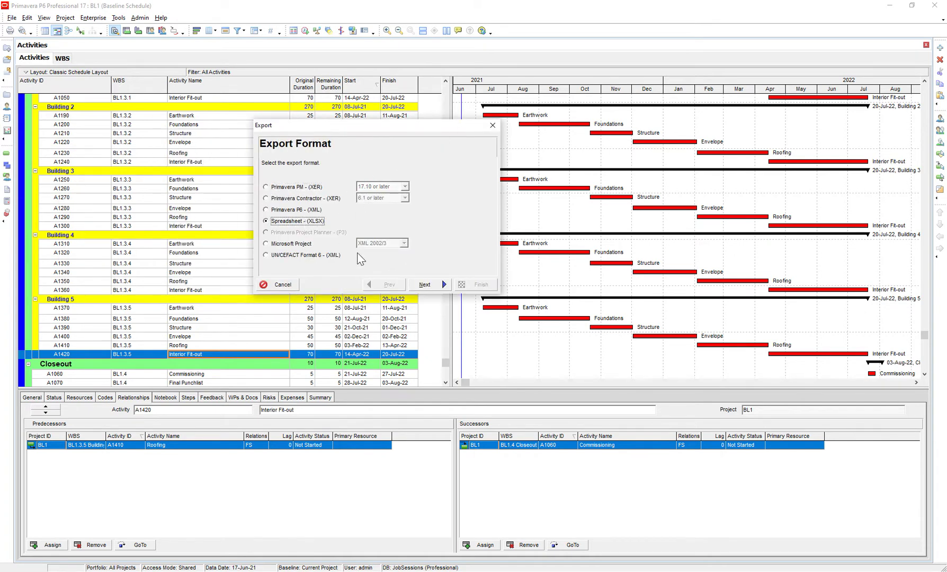
{"action": "left_click", "coordinate": [426, 285]}
{"action": "left_click", "coordinate": [280, 185]}
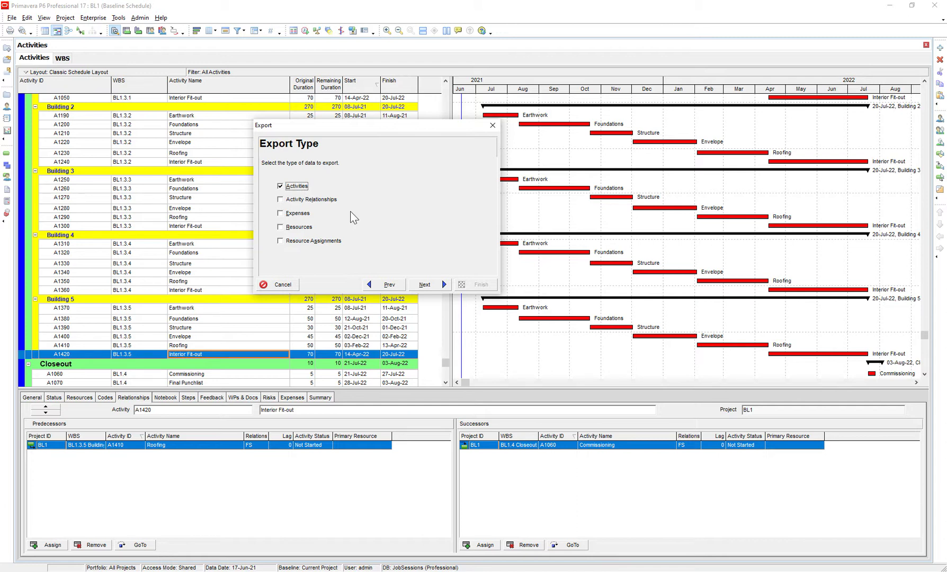
{"action": "left_click", "coordinate": [429, 286]}
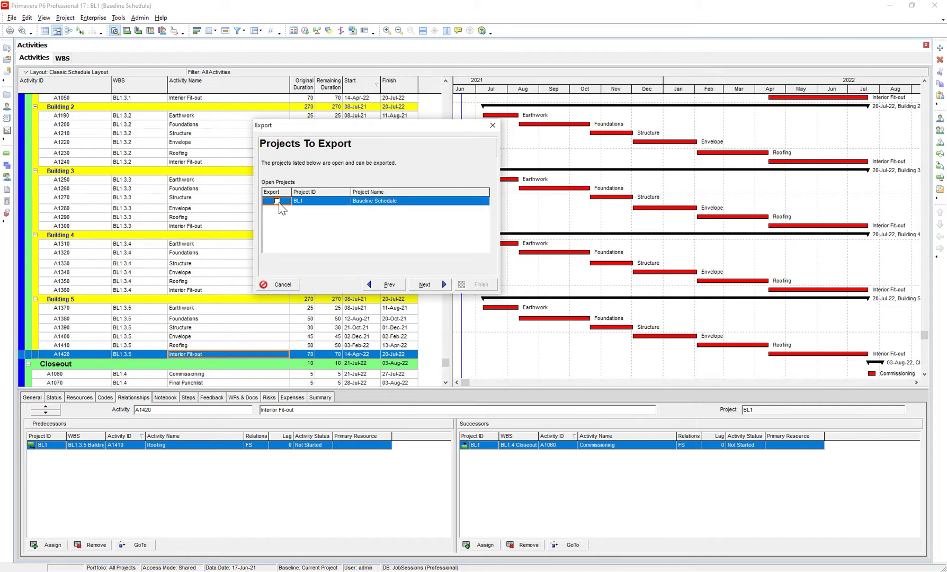
{"action": "left_click", "coordinate": [427, 284]}
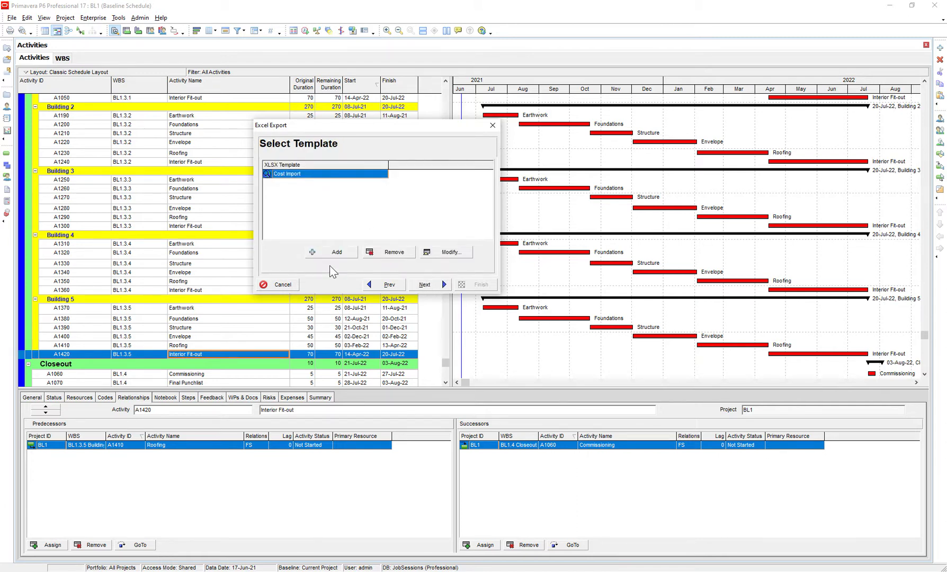
{"action": "left_click", "coordinate": [336, 252]}
Name the template Descriptions, remove Start, Finish and Resources, and save it
{"action": "double_click", "coordinate": [288, 182]}
{"action": "double_click", "coordinate": [392, 203]}
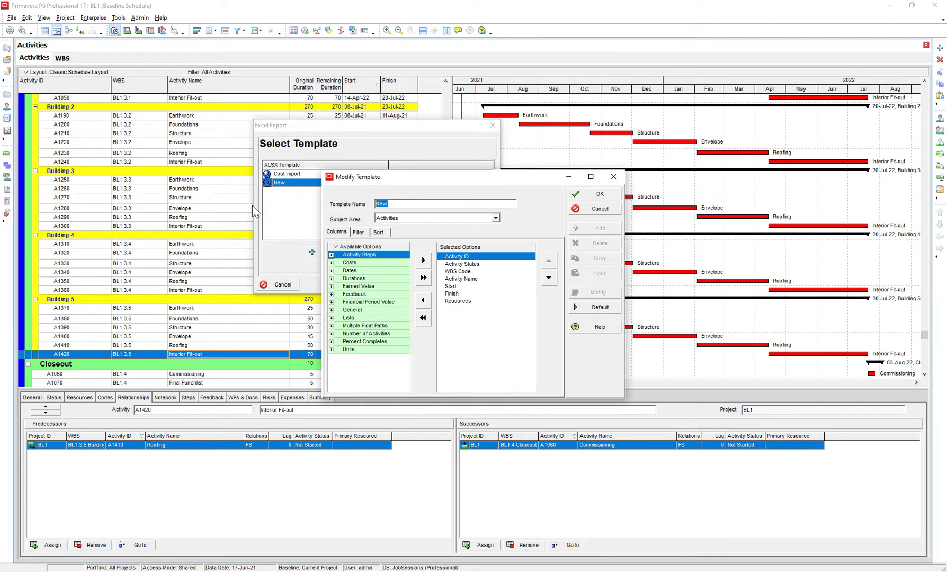
{"action": "type", "text": "Descriptions"}
{"action": "left_click", "coordinate": [460, 271]}
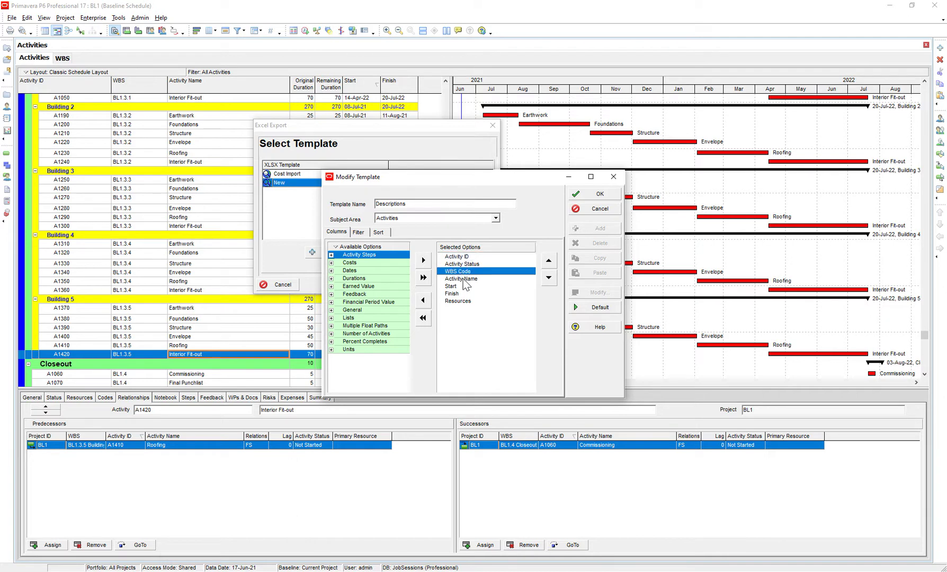
{"action": "left_click", "coordinate": [463, 279]}
{"action": "double_click", "coordinate": [452, 286]}
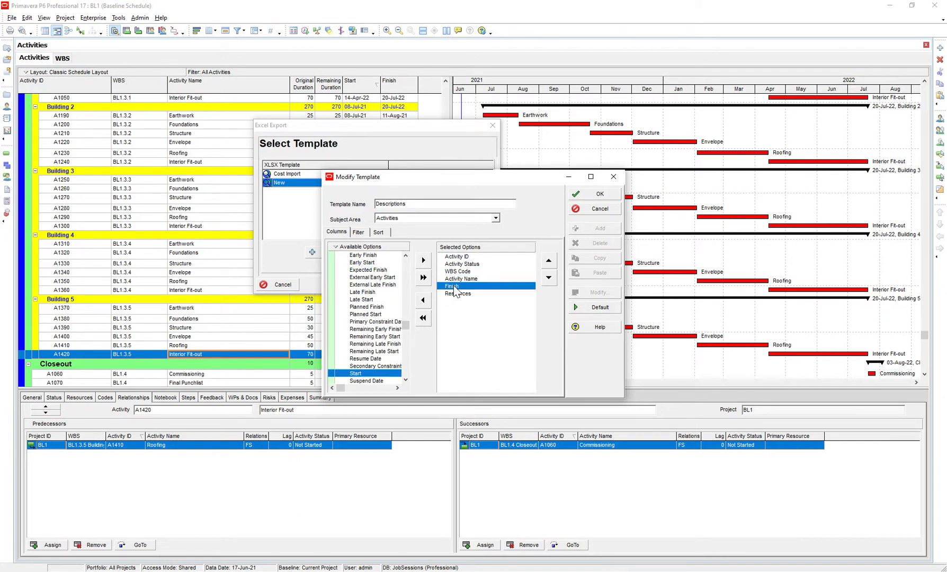
{"action": "double_click", "coordinate": [453, 286]}
{"action": "left_click", "coordinate": [463, 264]}
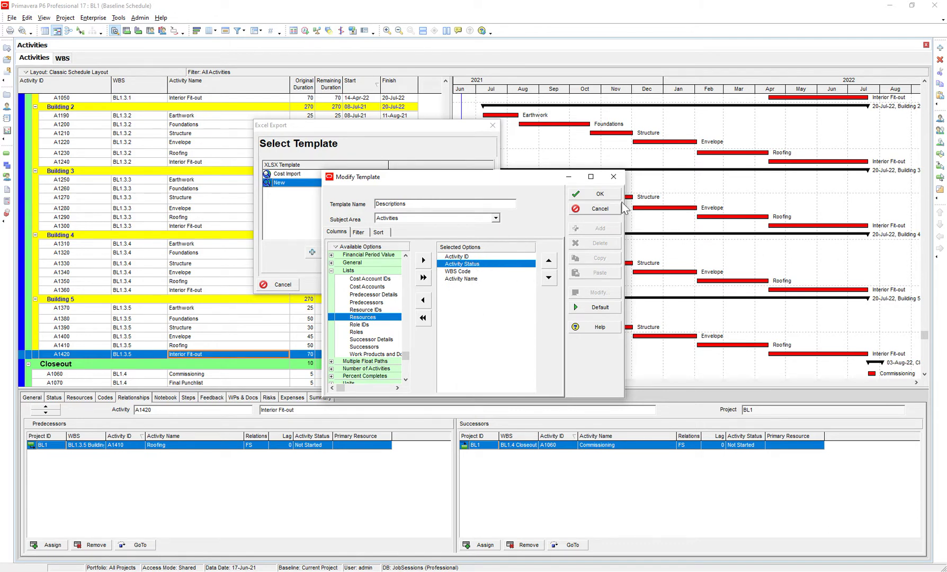
{"action": "left_click", "coordinate": [600, 194]}
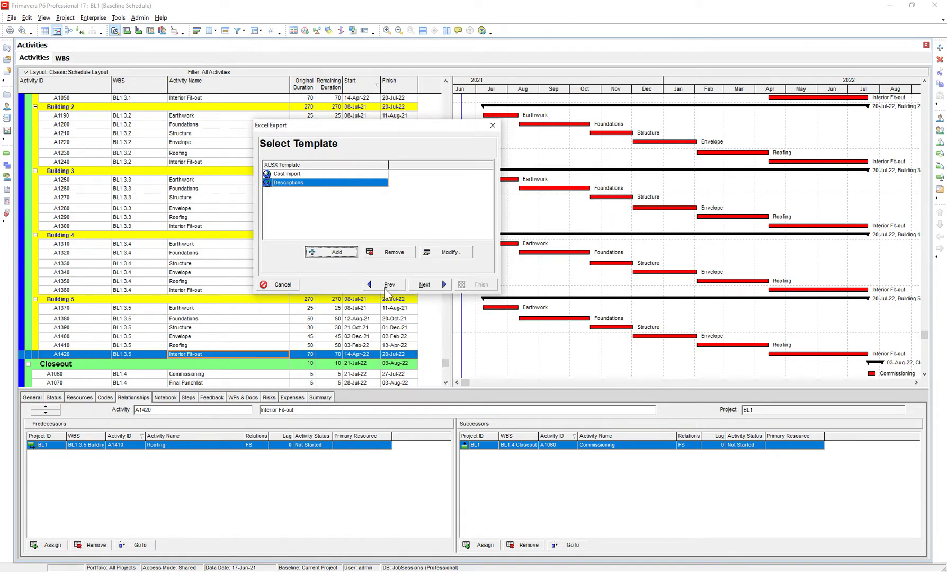
Advance to the output file page and dismiss the missing-directory error
{"action": "left_click", "coordinate": [429, 285]}
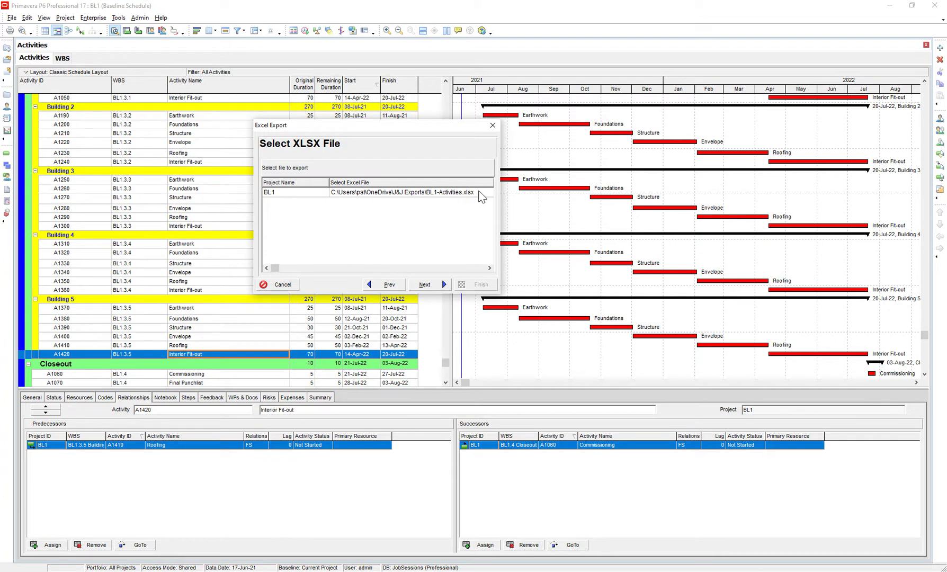
{"action": "left_click", "coordinate": [438, 288]}
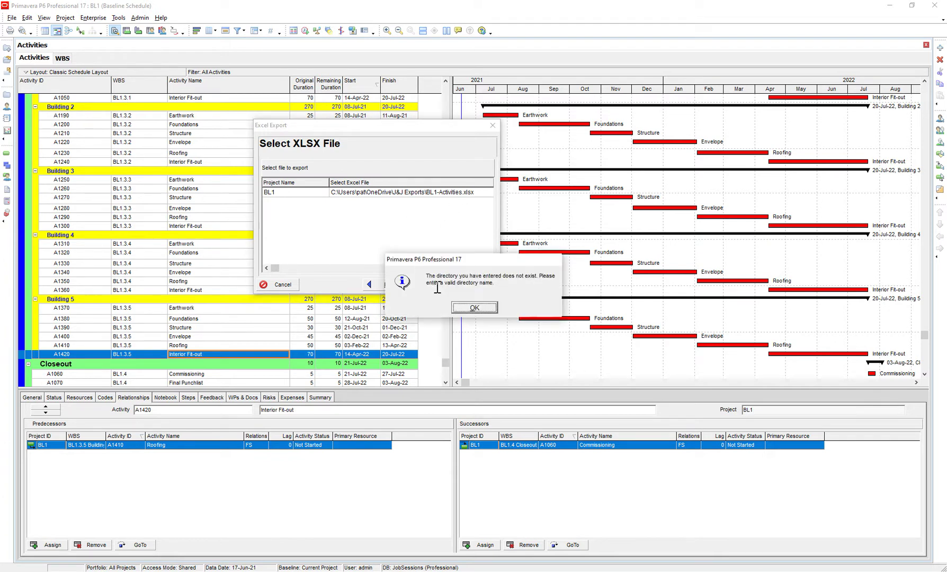
{"action": "left_click", "coordinate": [474, 308]}
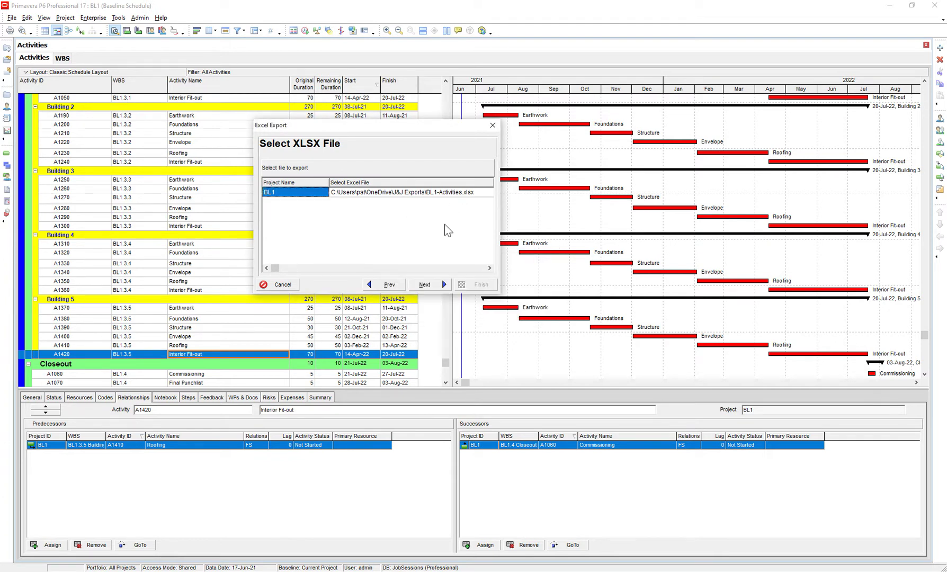
Export to BL1-Activities in OneDrive's P6 Exports folder and close the result message
{"action": "double_click", "coordinate": [419, 194]}
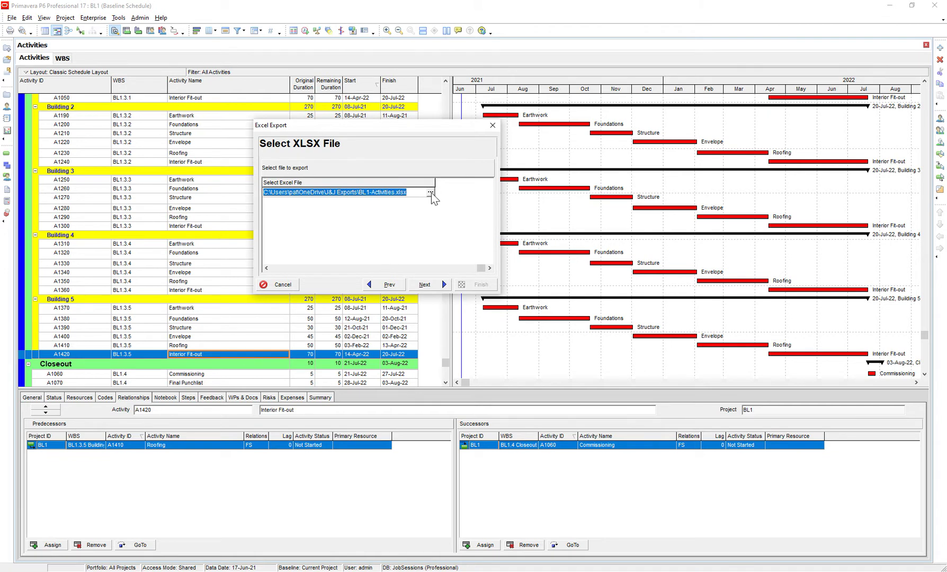
{"action": "left_click", "coordinate": [430, 194]}
{"action": "left_click", "coordinate": [394, 157]}
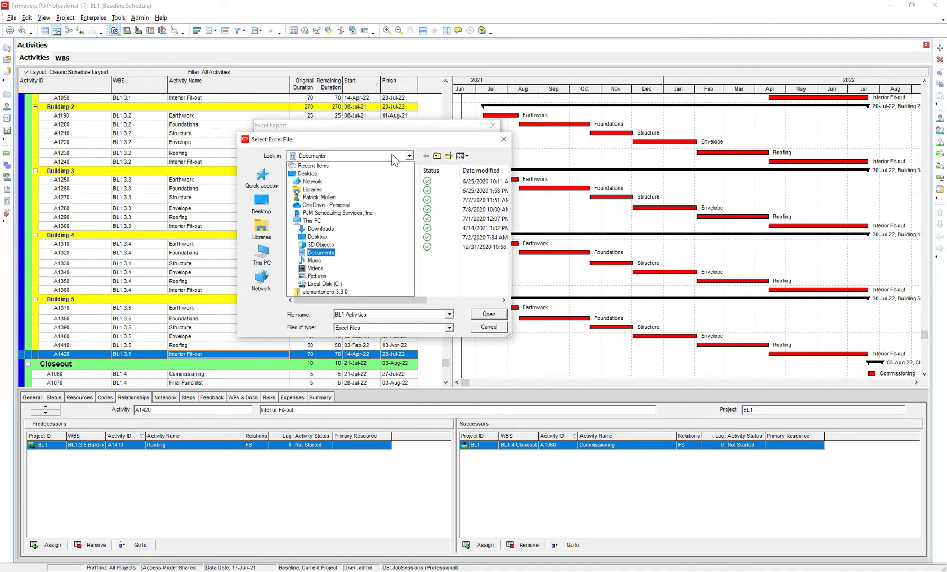
{"action": "left_click", "coordinate": [326, 205]}
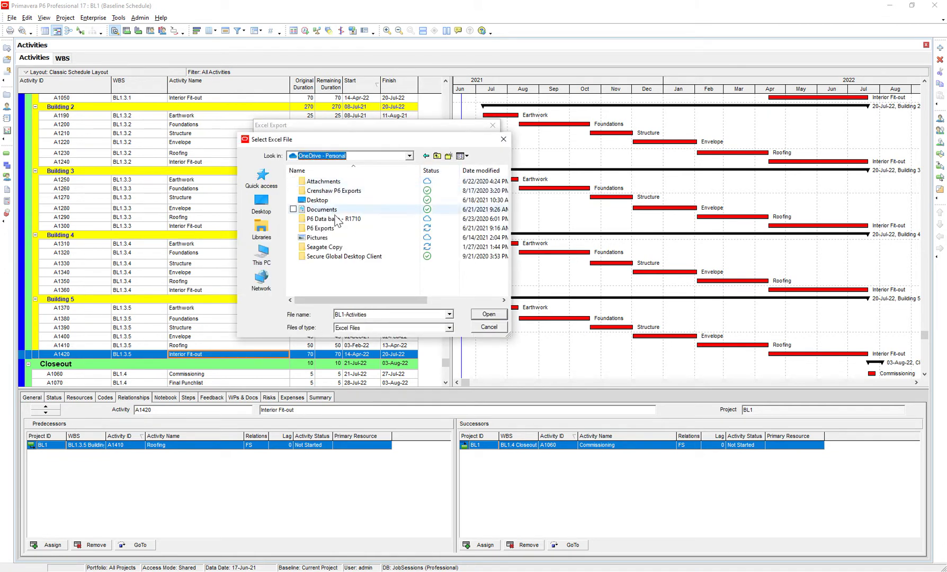
{"action": "double_click", "coordinate": [322, 228]}
{"action": "left_click", "coordinate": [488, 313]}
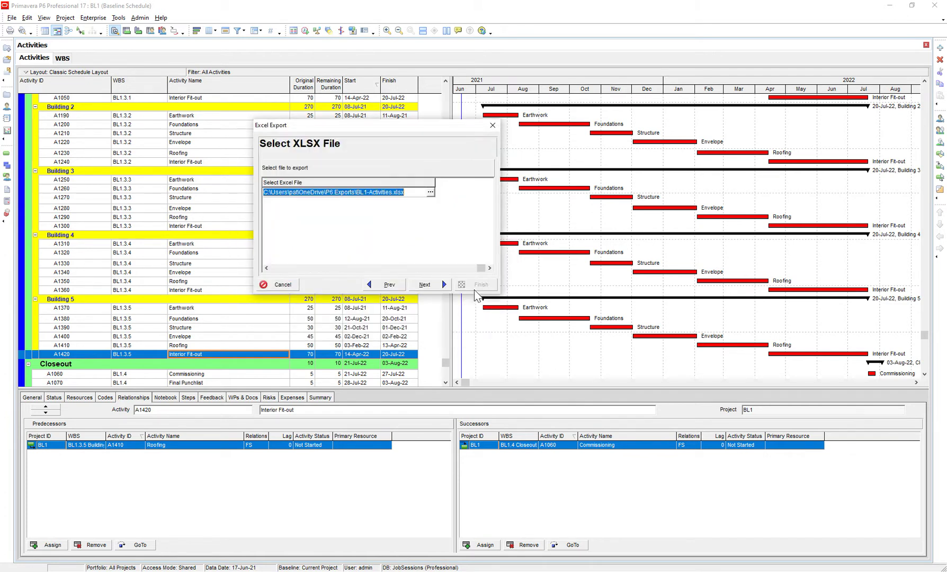
{"action": "left_click", "coordinate": [444, 285]}
{"action": "left_click", "coordinate": [477, 284]}
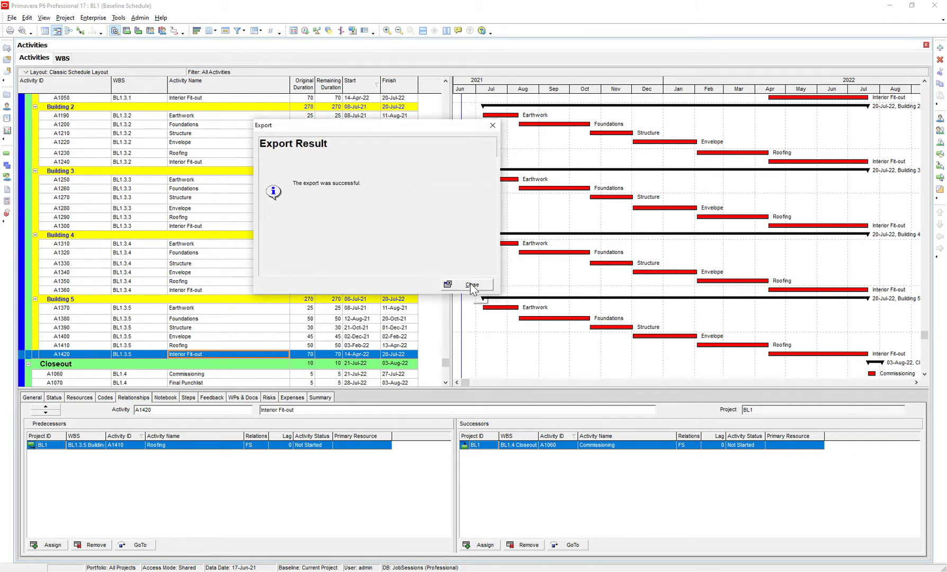
{"action": "left_click", "coordinate": [472, 284]}
Open BL1-Activities.xlsx from the P6 Exports folder in Excel
{"action": "key", "text": "alt+Tab"}
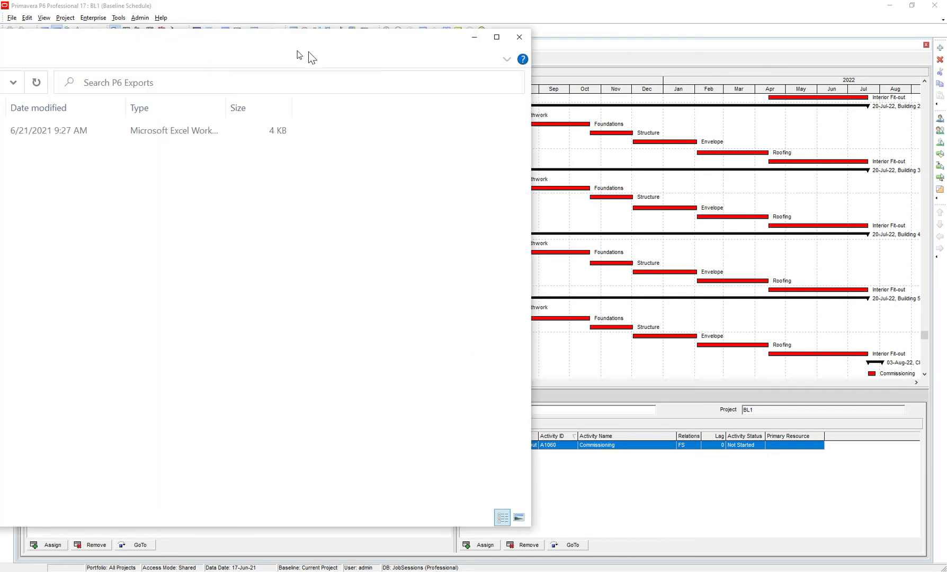
{"action": "left_click_drag", "start_coordinate": [403, 46], "coordinate": [518, 37]}
{"action": "left_click", "coordinate": [302, 101]}
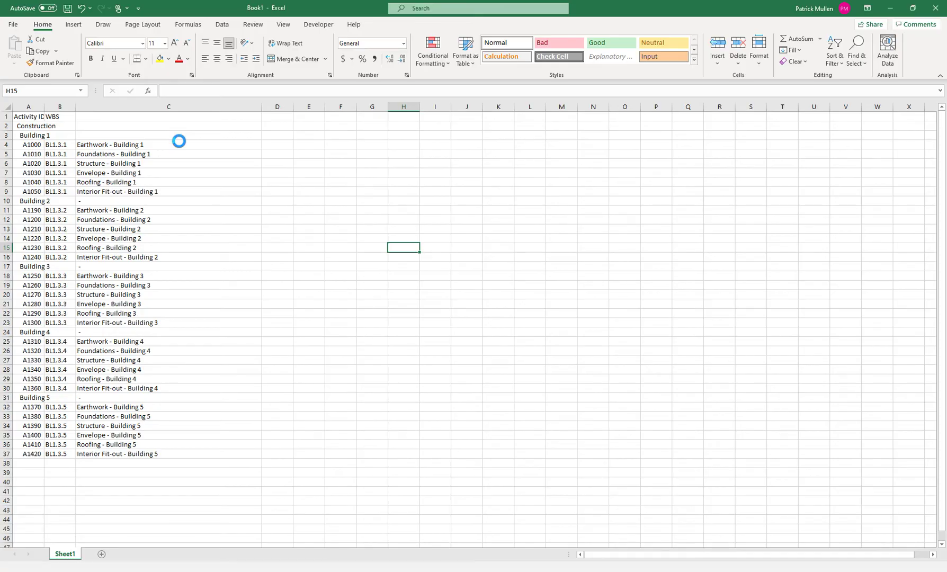
{"action": "left_click", "coordinate": [123, 154]}
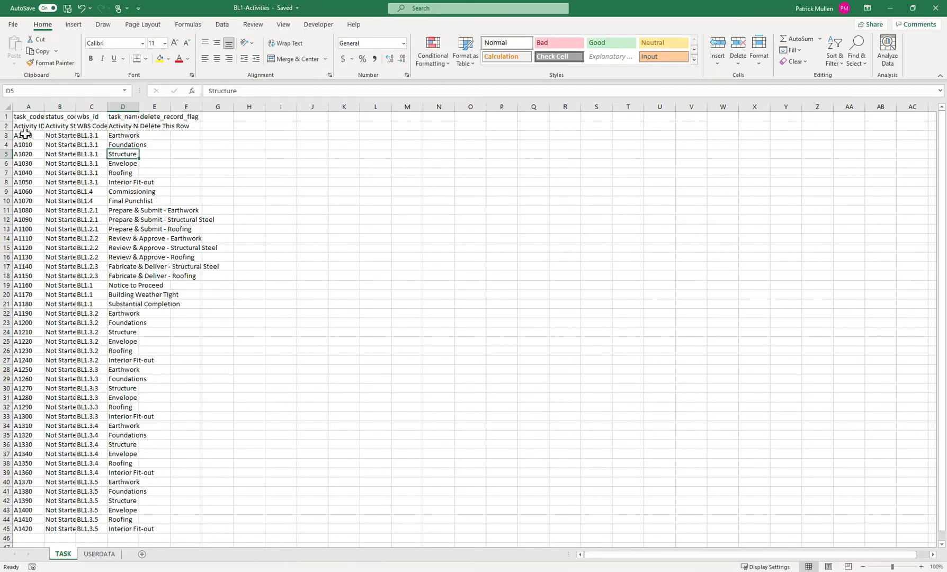
{"action": "left_click_drag", "start_coordinate": [26, 135], "coordinate": [132, 360]}
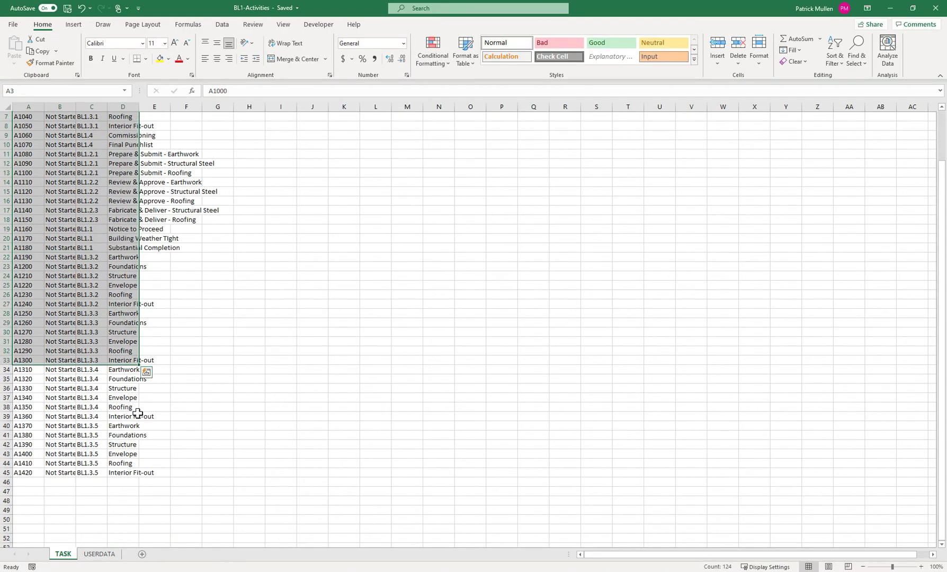
{"action": "scroll", "coordinate": [136, 370], "scroll_direction": "up", "scroll_amount": 3}
Delete TASK sheet rows 3 through 45, leaving the two header rows
{"action": "left_click", "coordinate": [25, 144]}
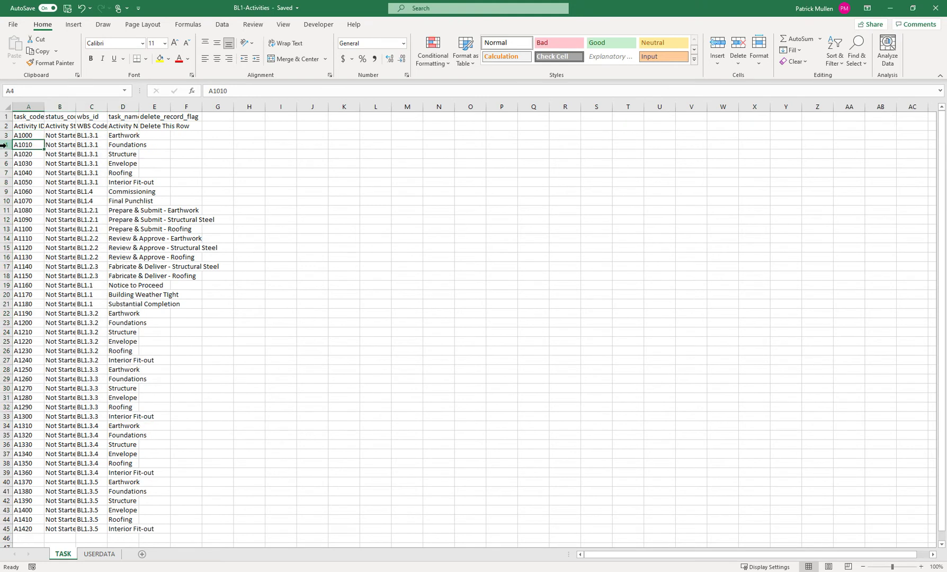
{"action": "left_click_drag", "start_coordinate": [4, 135], "coordinate": [48, 508]}
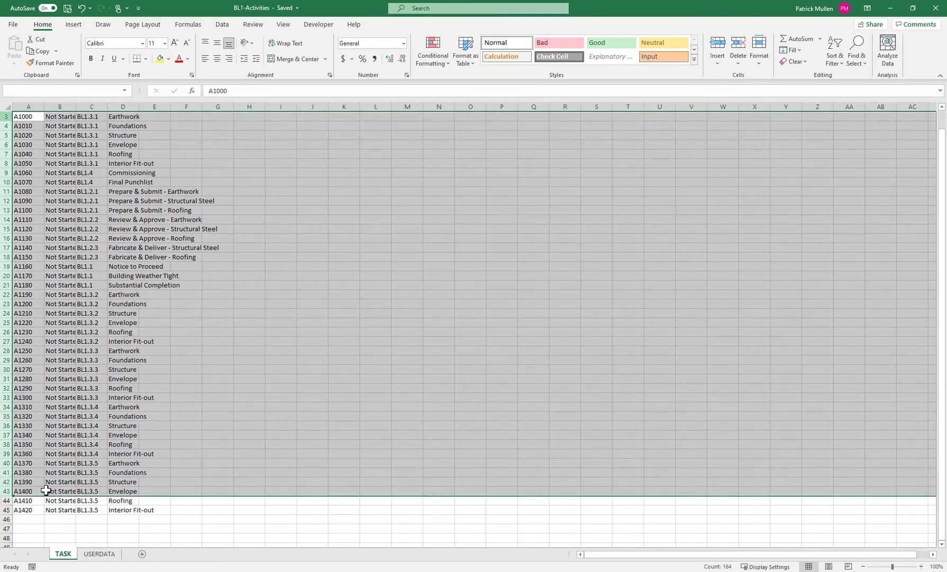
{"action": "right_click", "coordinate": [65, 358]}
{"action": "left_click", "coordinate": [81, 452]}
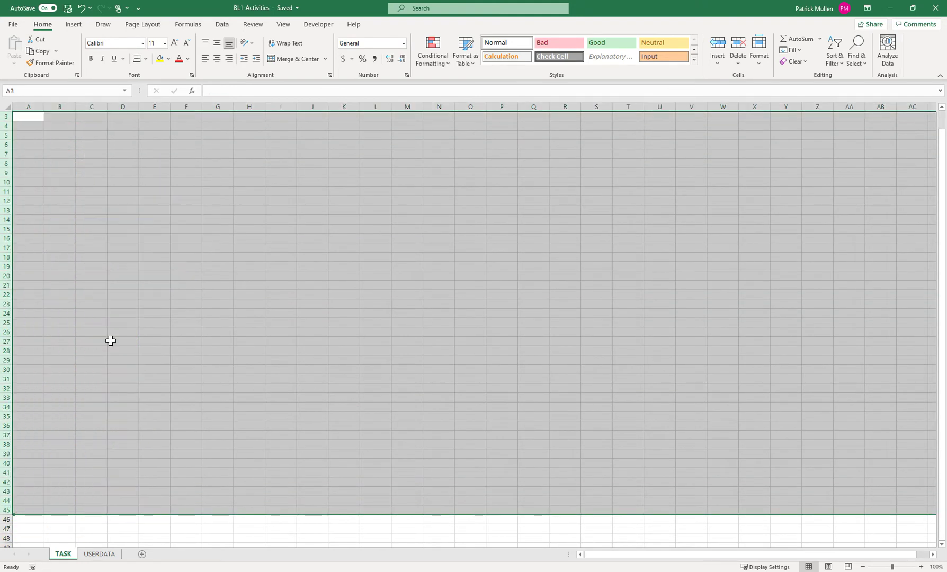
{"action": "left_click", "coordinate": [91, 341]}
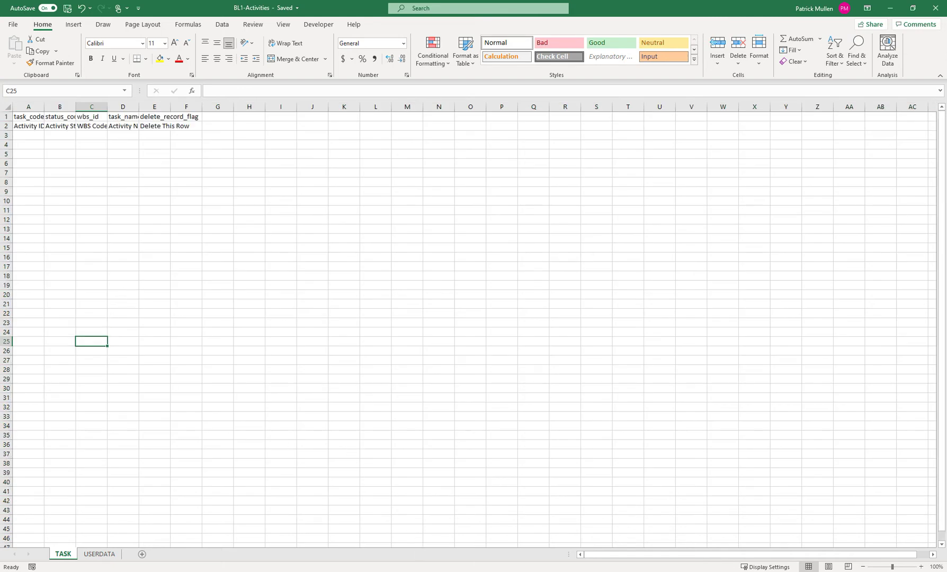
In Book1, delete the Building 1–5 heading rows (rows 3, 10, 17, 24, 31)
{"action": "left_click", "coordinate": [345, 541]}
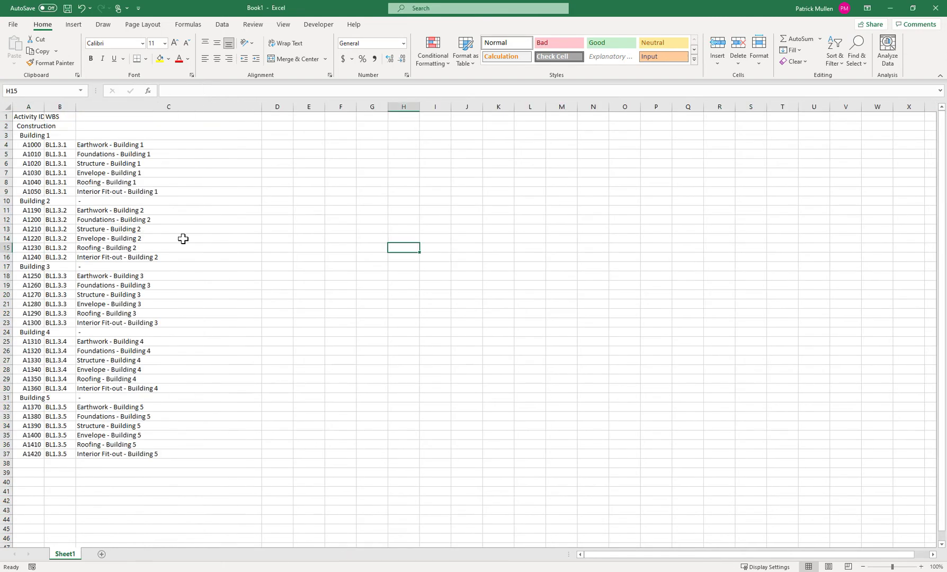
{"action": "left_click", "coordinate": [168, 229]}
{"action": "left_click", "coordinate": [28, 144]}
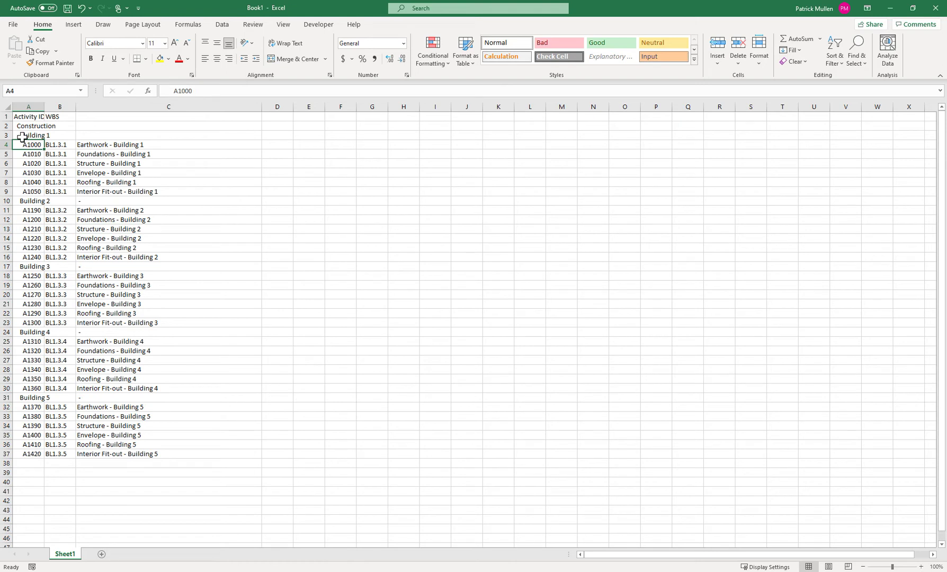
{"action": "left_click", "coordinate": [4, 135]}
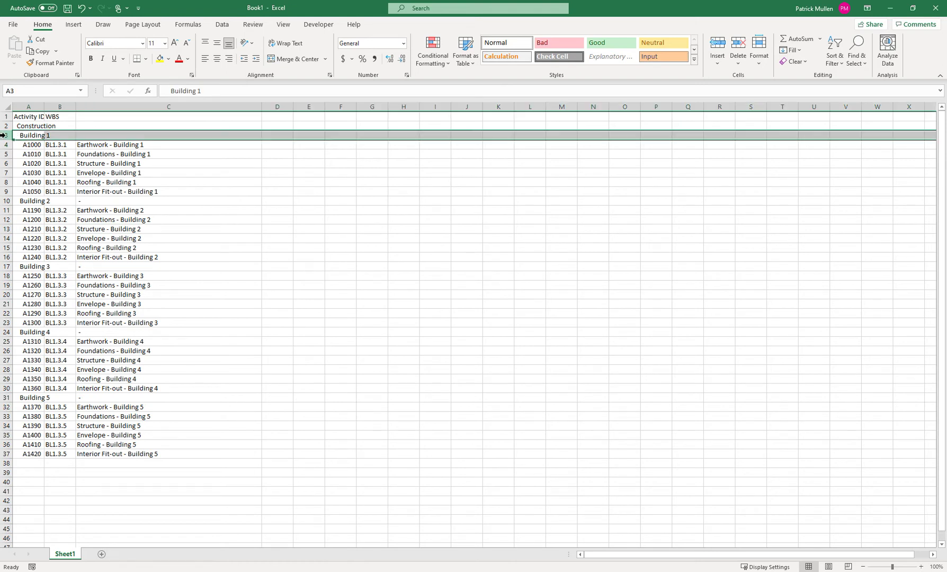
{"action": "left_click", "coordinate": [4, 200], "text": "ctrl"}
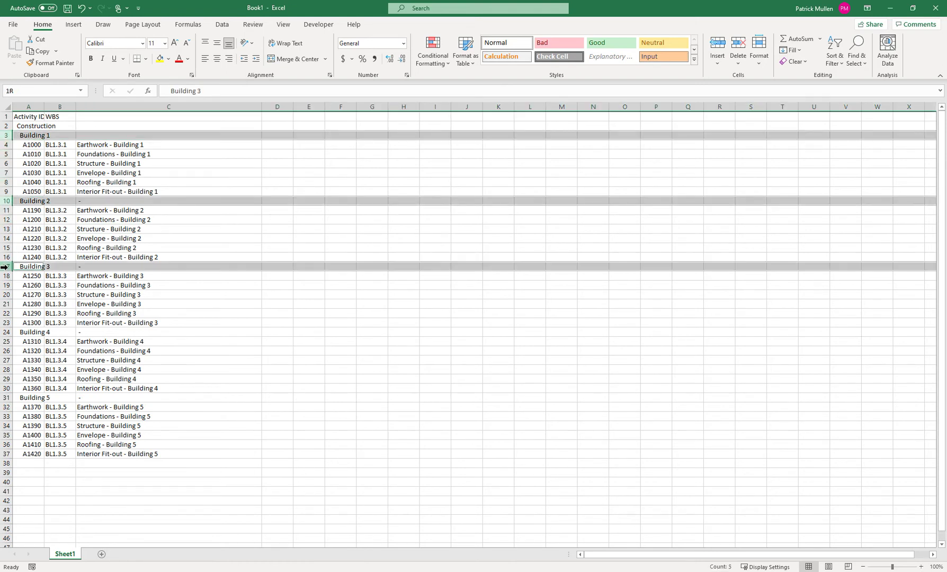
{"action": "left_click", "coordinate": [5, 265], "text": "ctrl"}
{"action": "left_click", "coordinate": [4, 332], "text": "ctrl"}
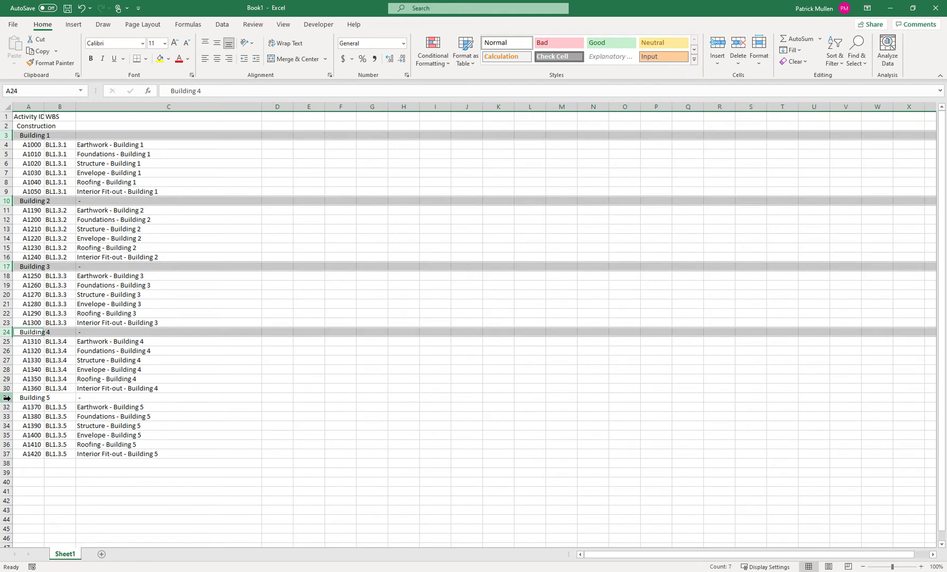
{"action": "left_click", "coordinate": [5, 398], "text": "ctrl"}
{"action": "right_click", "coordinate": [4, 397]}
{"action": "left_click", "coordinate": [36, 319]}
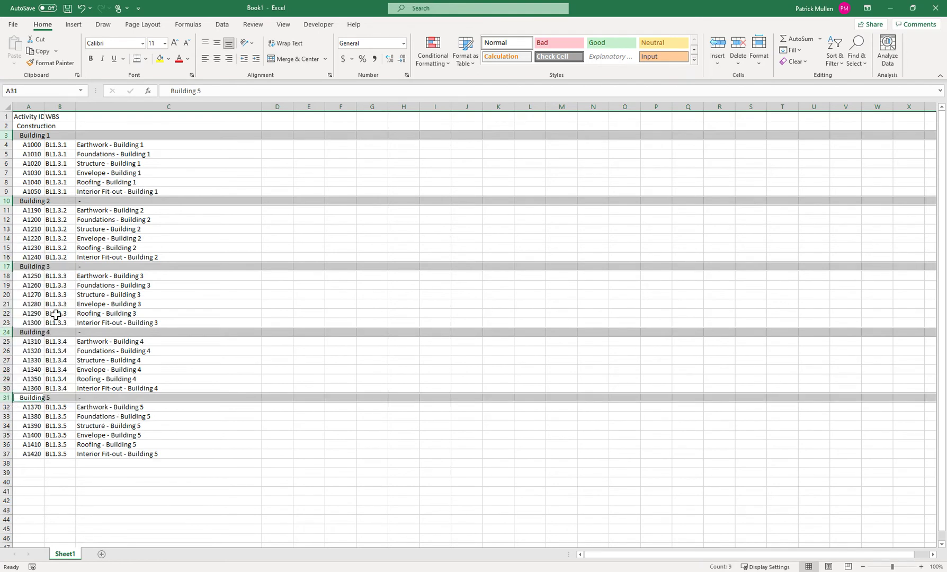
Insert an empty column B before the WBS codes and select the activity IDs
{"action": "left_click", "coordinate": [56, 286]}
{"action": "left_click", "coordinate": [59, 107]}
{"action": "right_click", "coordinate": [60, 111]}
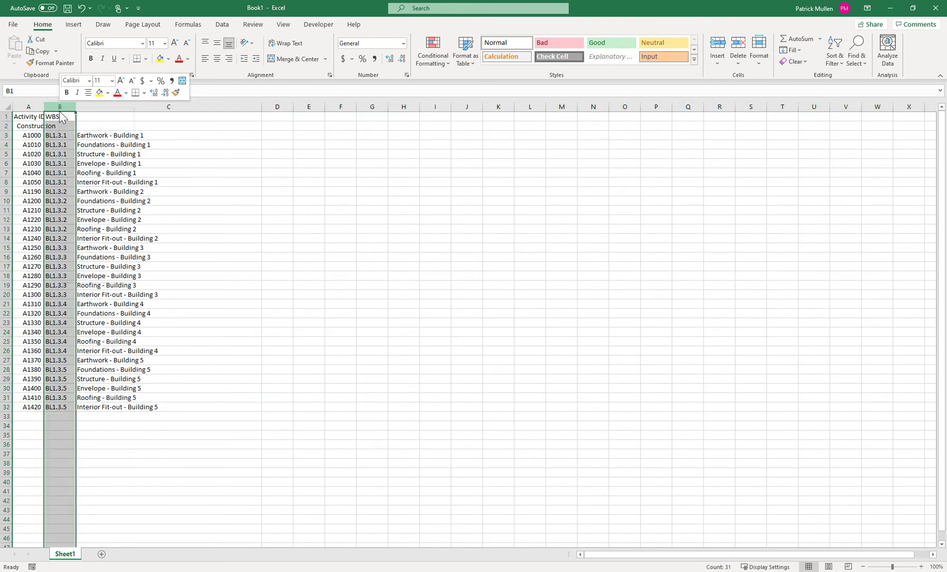
{"action": "left_click", "coordinate": [86, 190]}
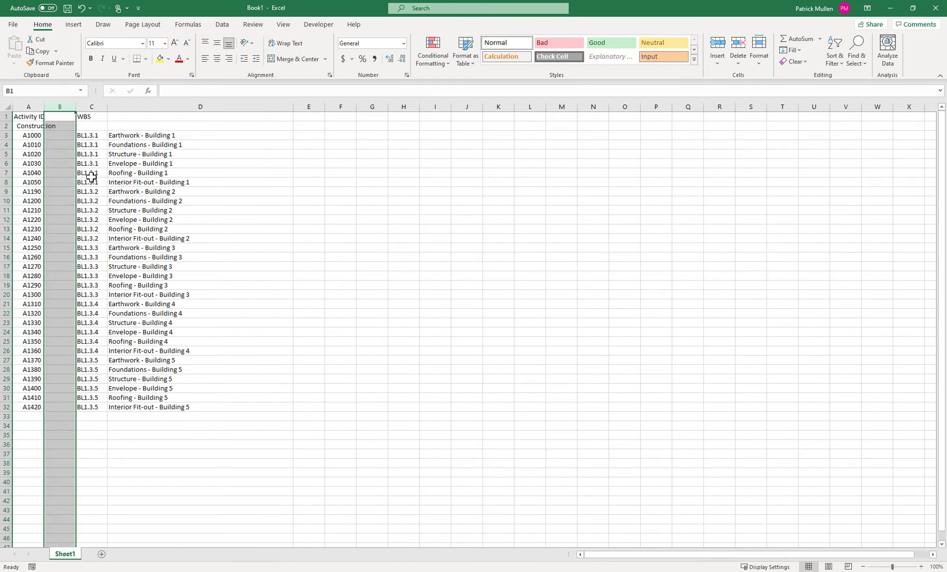
{"action": "left_click", "coordinate": [32, 145]}
{"action": "left_click_drag", "start_coordinate": [28, 135], "coordinate": [31, 407]}
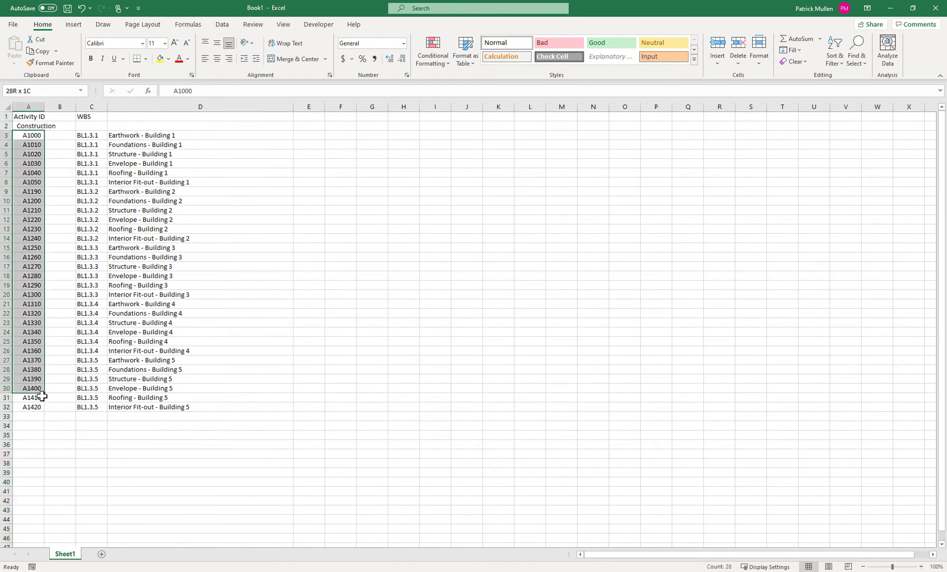
Enter =TRIM(A3) in B3 and fill it down to row 32
{"action": "left_click", "coordinate": [31, 135]}
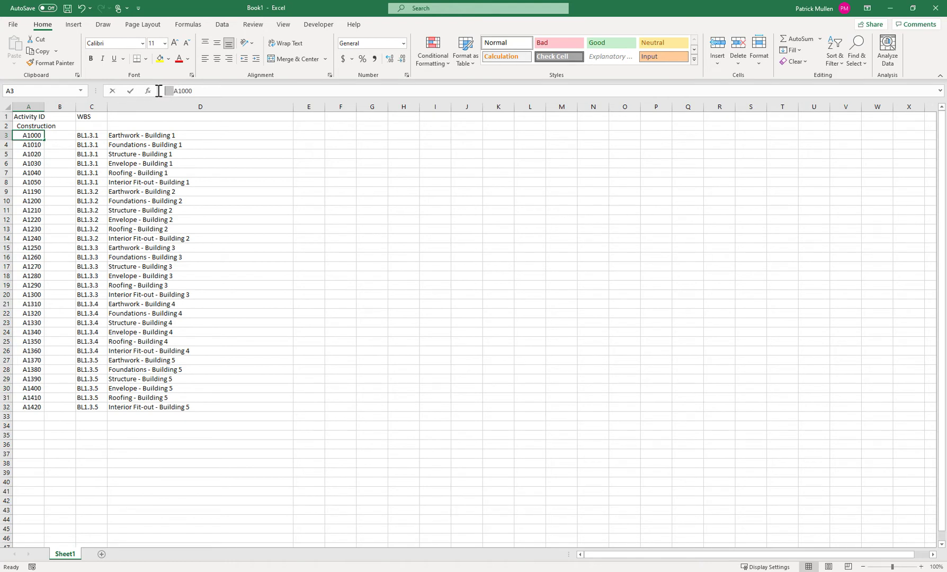
{"action": "key", "text": "Escape"}
{"action": "left_click", "coordinate": [116, 135]}
{"action": "left_click", "coordinate": [58, 135]}
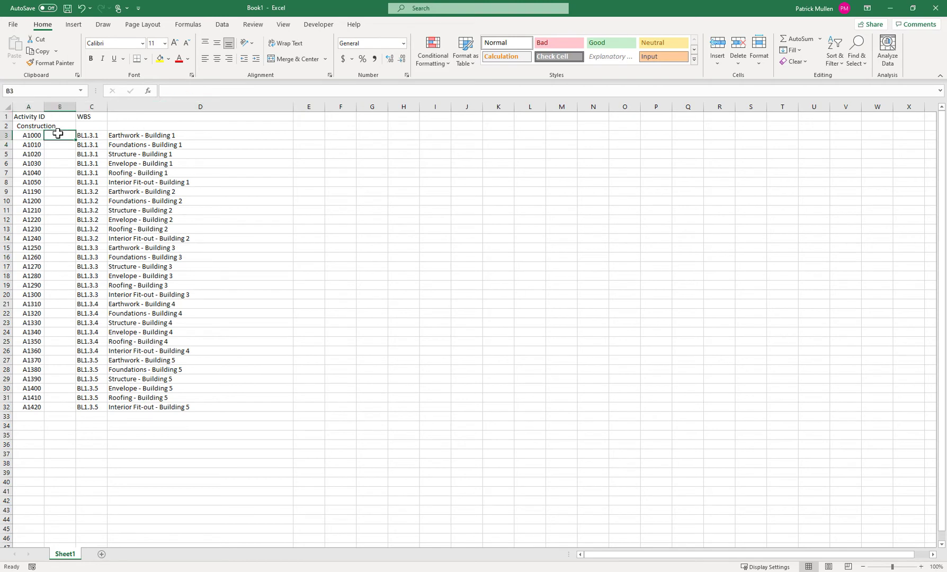
{"action": "type", "text": "=TRIM"}
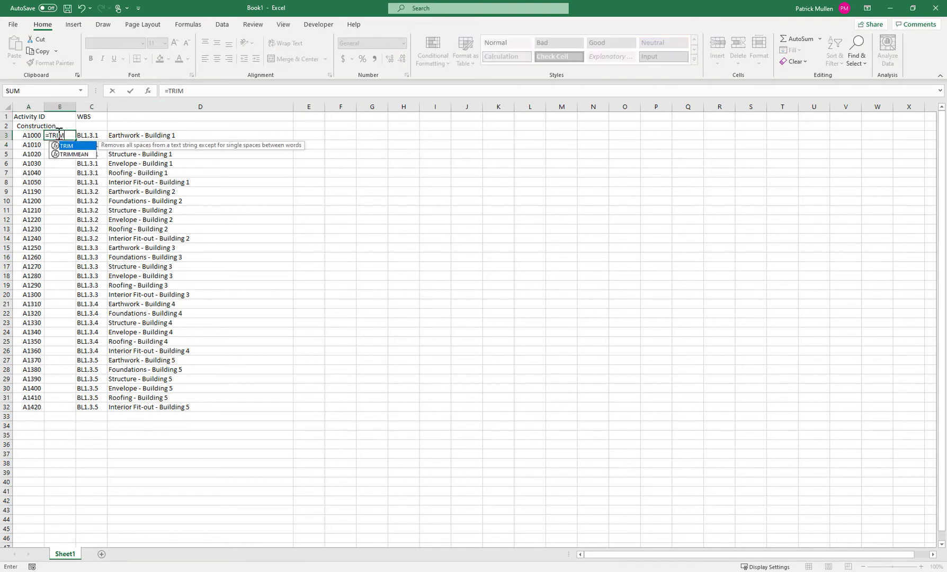
{"action": "type", "text": "(A3"}
{"action": "key", "text": "Return"}
{"action": "left_click", "coordinate": [58, 134]}
{"action": "double_click", "coordinate": [75, 139]}
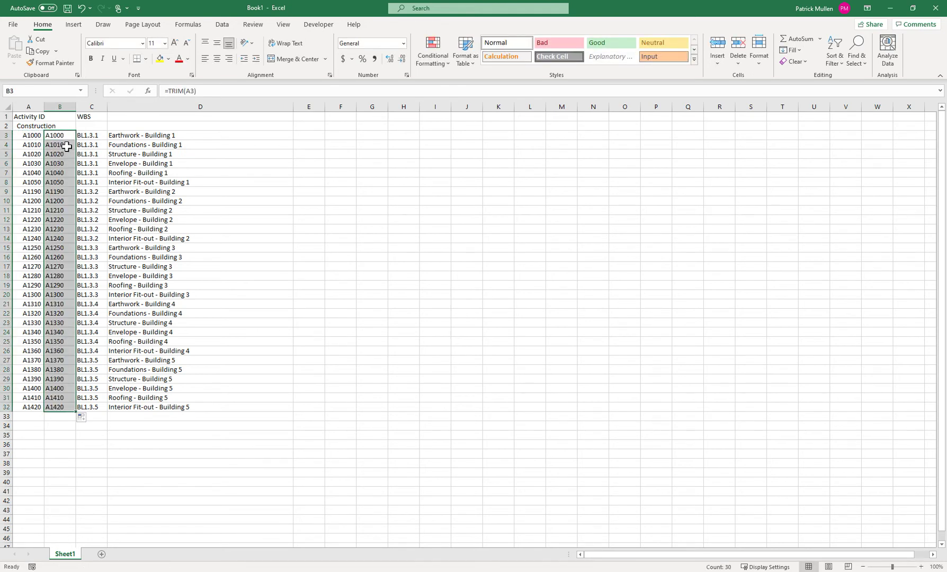
Convert the trimmed IDs to plain values and copy B3:B32
{"action": "key", "text": "ctrl+c"}
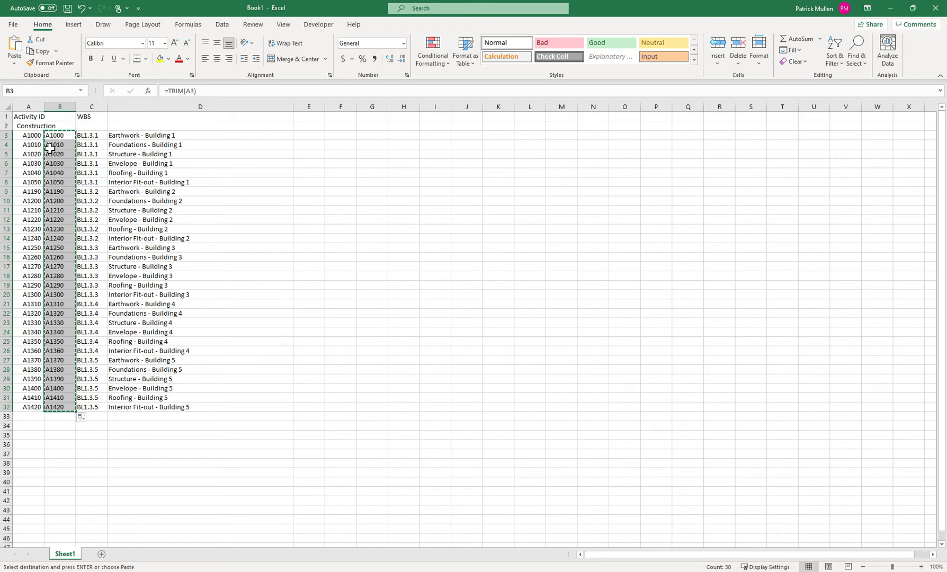
{"action": "right_click", "coordinate": [58, 136]}
{"action": "left_click", "coordinate": [97, 189]}
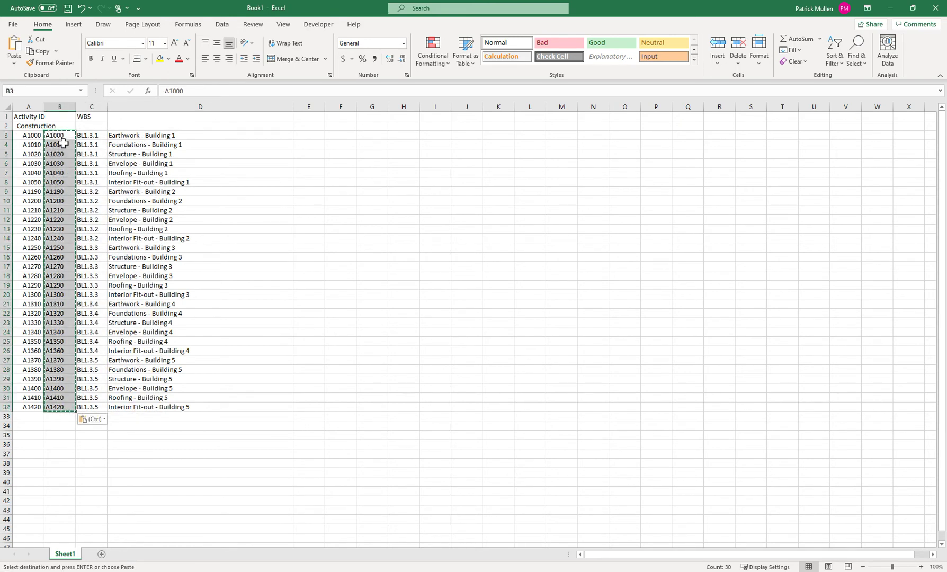
{"action": "left_click_drag", "start_coordinate": [59, 135], "coordinate": [146, 431]}
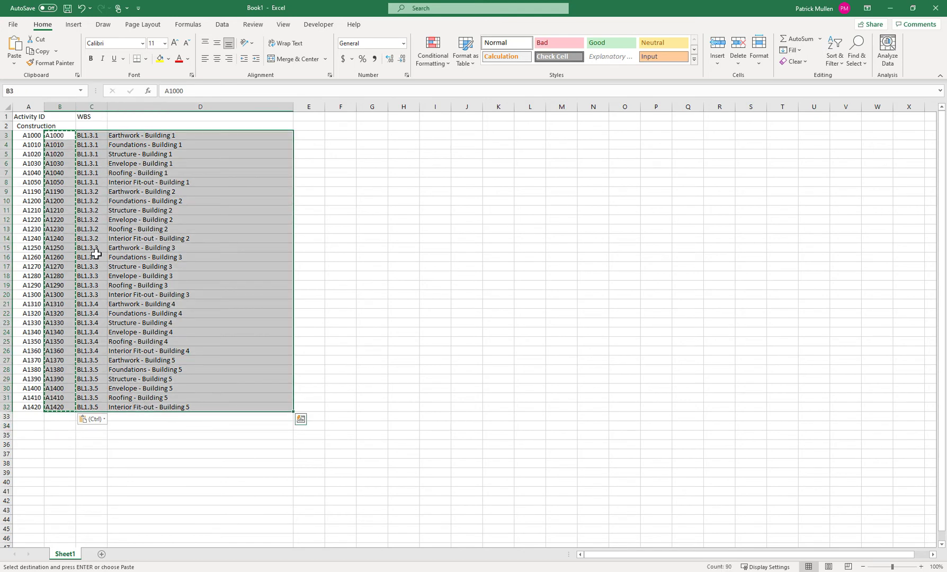
{"action": "left_click", "coordinate": [96, 249]}
{"action": "left_click_drag", "start_coordinate": [59, 135], "coordinate": [59, 407]}
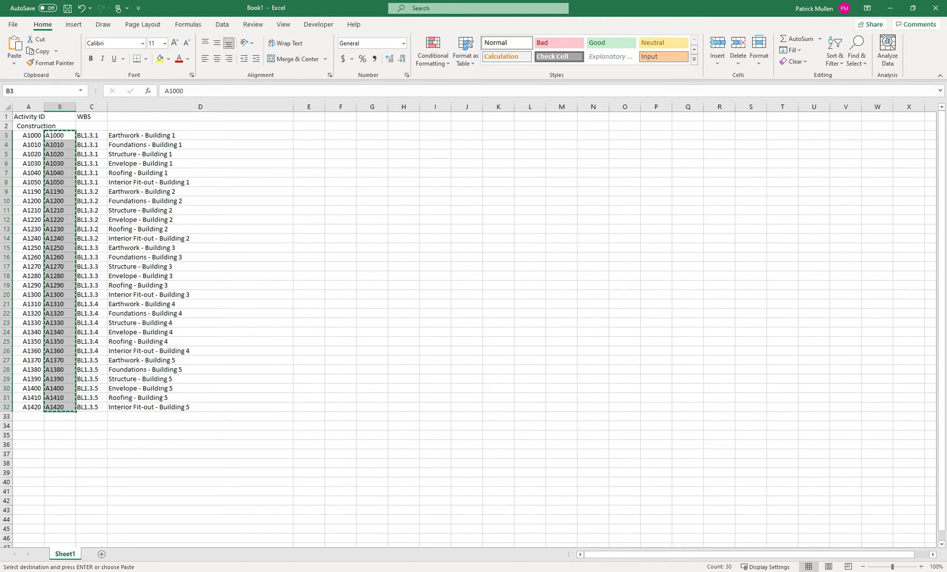
{"action": "key", "text": "alt+Tab"}
Paste the trimmed activity IDs into cell A3 of the BL1-Activities template
{"action": "left_click", "coordinate": [449, 536]}
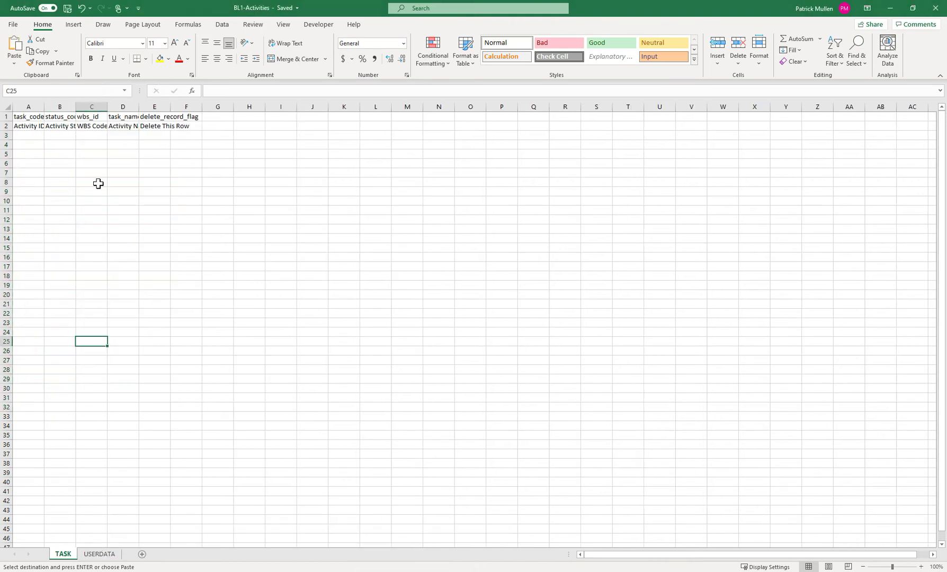
{"action": "left_click", "coordinate": [20, 136]}
{"action": "key", "text": "ctrl+v"}
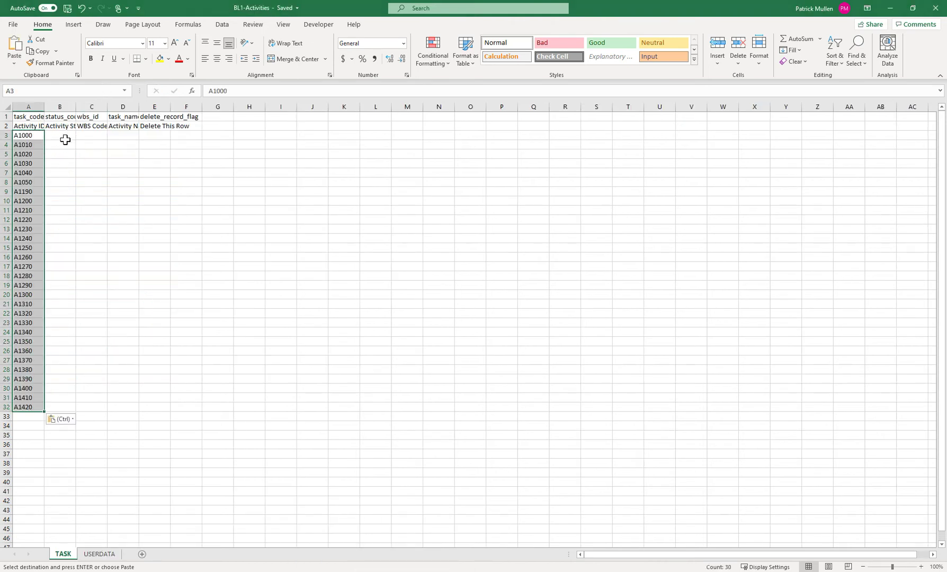
{"action": "left_click", "coordinate": [91, 136]}
{"action": "left_click", "coordinate": [401, 569]}
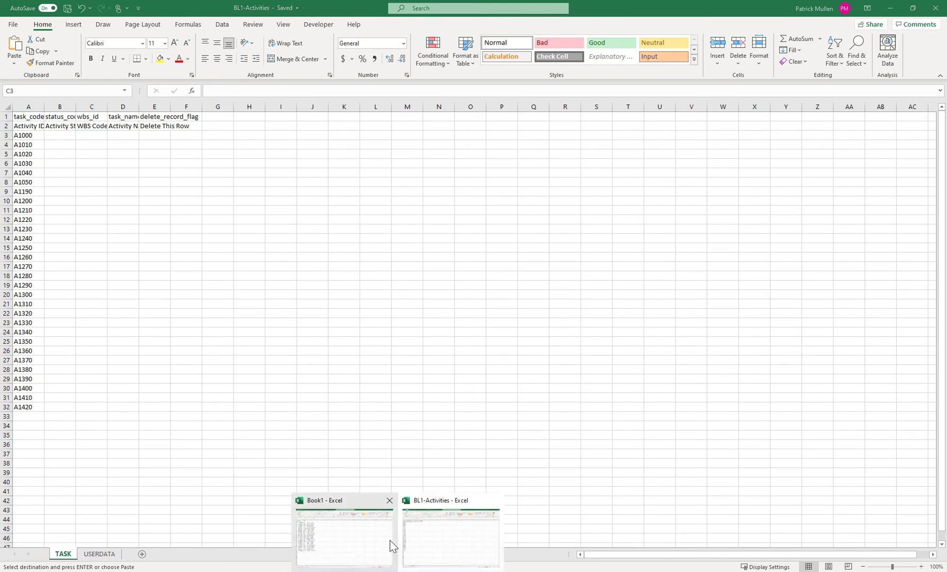
{"action": "left_click", "coordinate": [382, 547]}
Copy the WBS codes BL1.3.1–BL1.3.5 from Book1 into the template's WBS Code column
{"action": "left_click_drag", "start_coordinate": [91, 136], "coordinate": [91, 406]}
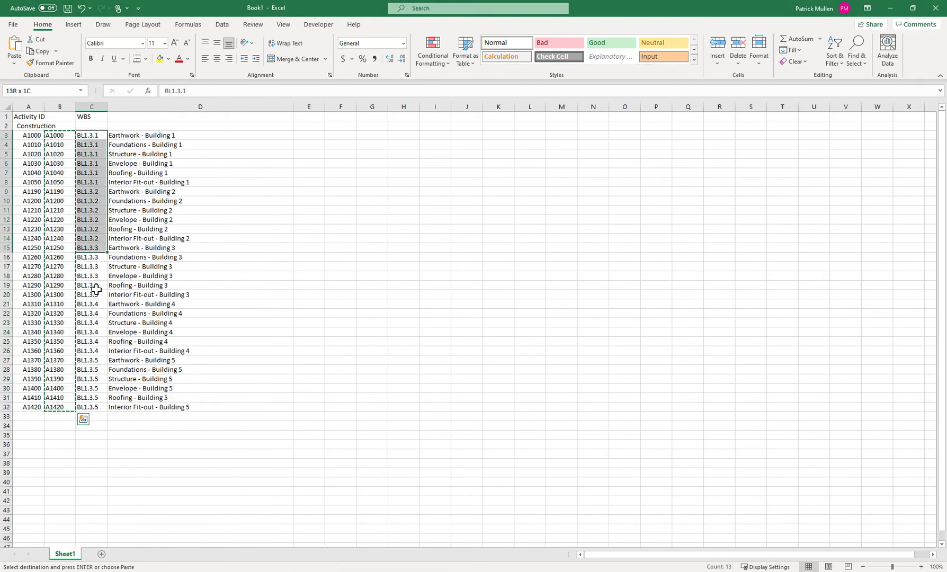
{"action": "key", "text": "ctrl+c"}
{"action": "left_click", "coordinate": [401, 568]}
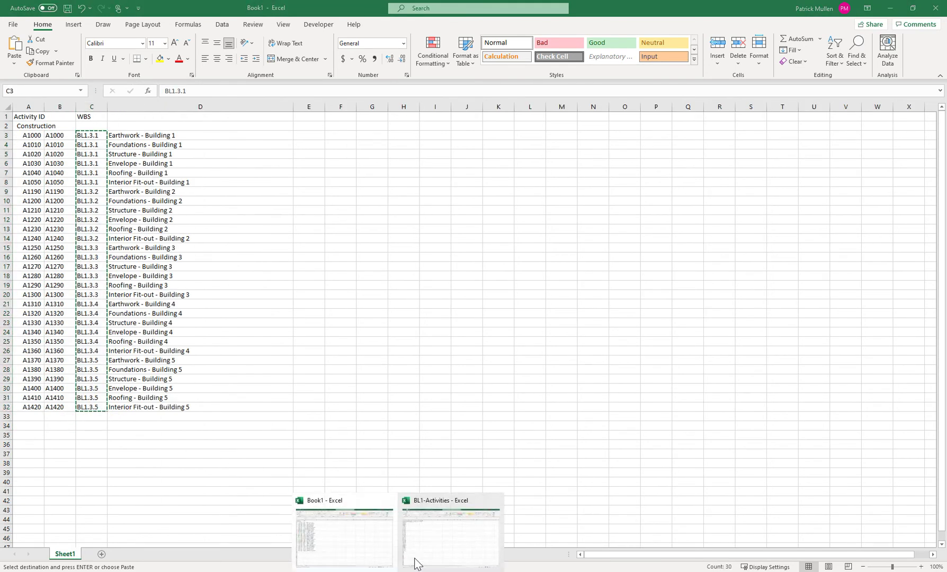
{"action": "left_click", "coordinate": [451, 547]}
{"action": "key", "text": "ctrl+v"}
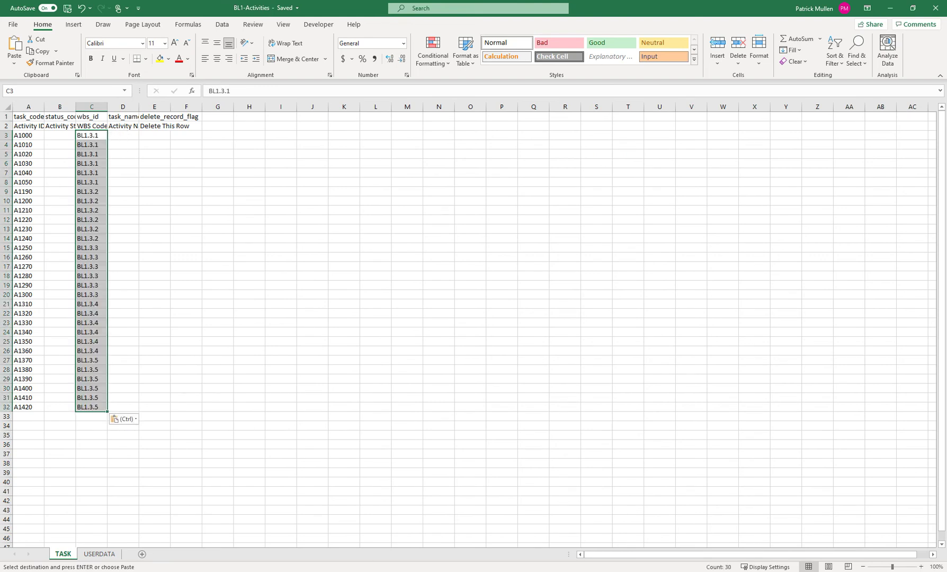
Paste Book1's building-suffixed activity names over the template task names starting at D3
{"action": "left_click", "coordinate": [402, 569]}
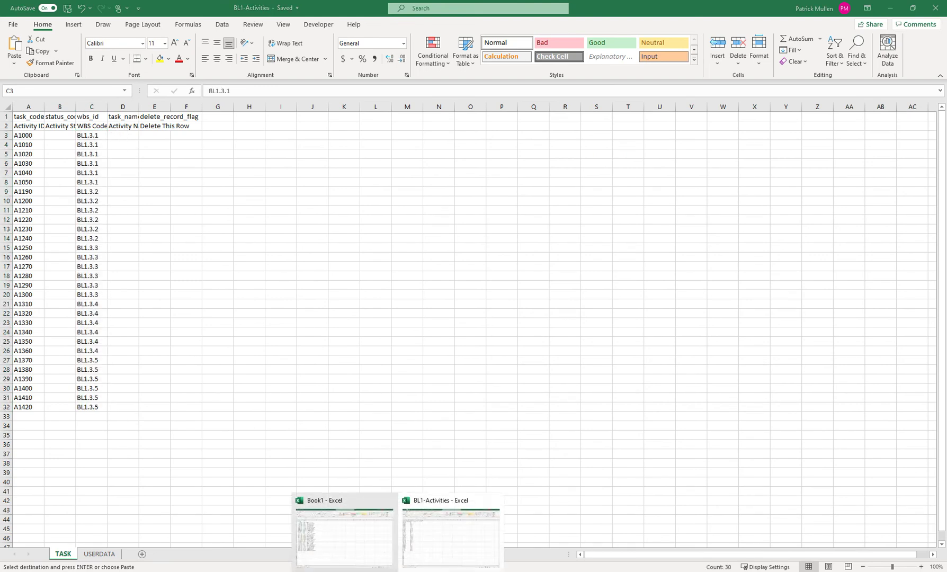
{"action": "left_click", "coordinate": [351, 539]}
{"action": "mouse_move", "coordinate": [140, 135]}
{"action": "left_mouse_down"}
{"action": "mouse_move", "coordinate": [164, 258]}
{"action": "mouse_move", "coordinate": [164, 406]}
{"action": "left_mouse_up"}
{"action": "key", "text": "ctrl+c"}
{"action": "left_click", "coordinate": [402, 568]}
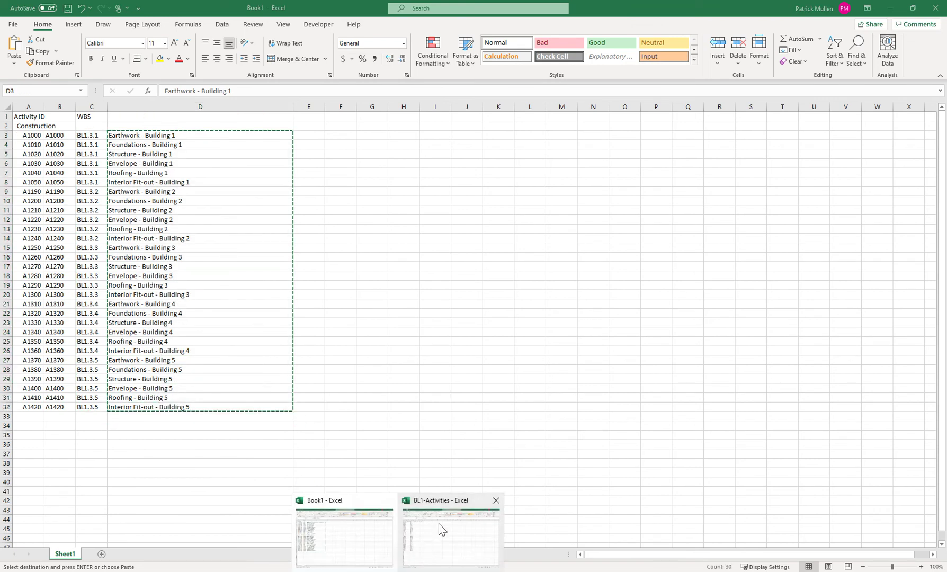
{"action": "left_click", "coordinate": [441, 529]}
{"action": "left_click", "coordinate": [123, 135]}
{"action": "key", "text": "ctrl+v"}
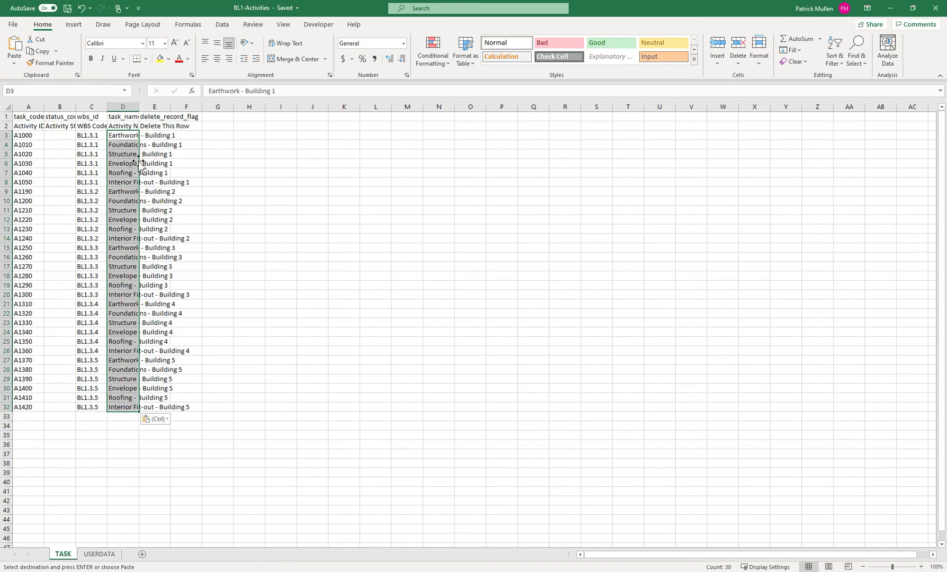
Delete the status_code column from the BL1-Activities TASK sheet
{"action": "double_click", "coordinate": [75, 107]}
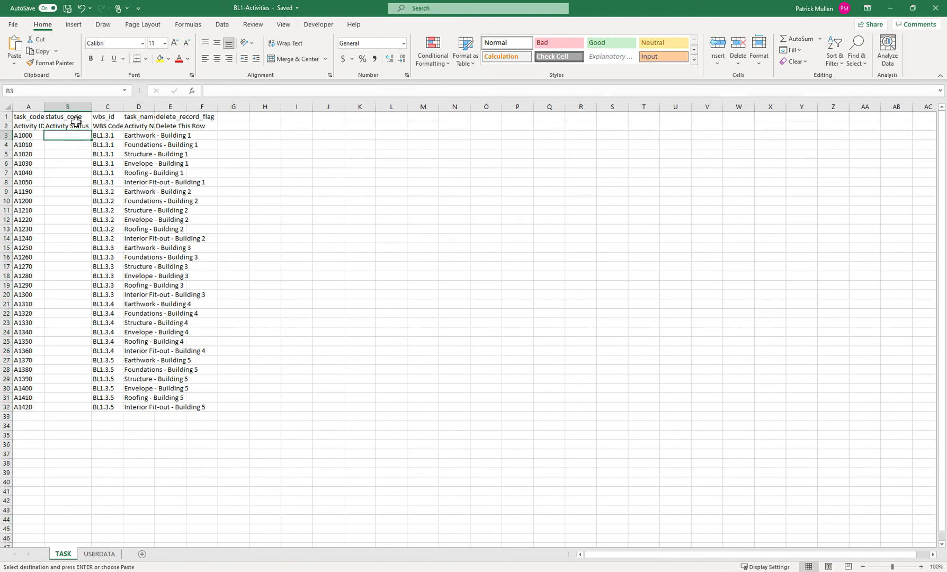
{"action": "left_click", "coordinate": [68, 107]}
{"action": "right_click", "coordinate": [69, 106]}
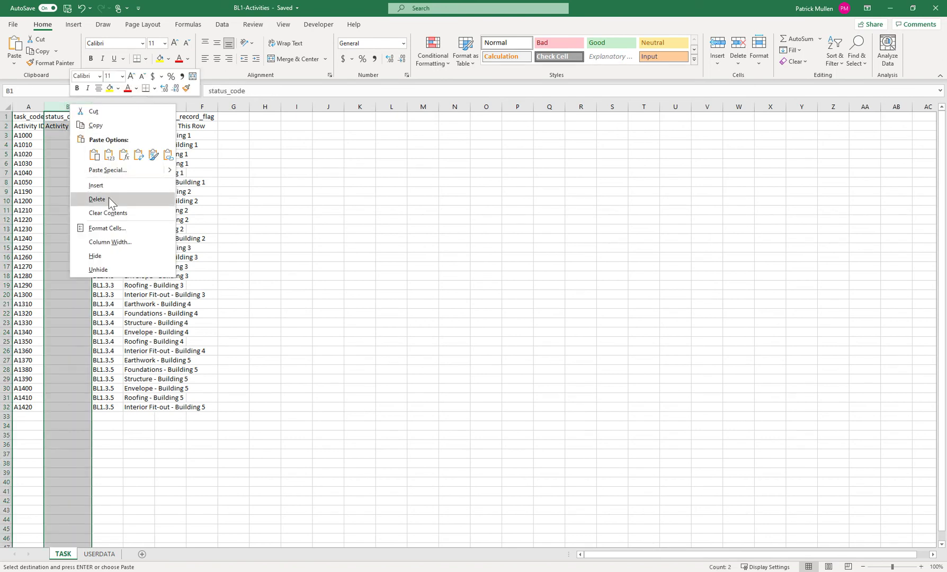
{"action": "left_click", "coordinate": [108, 198]}
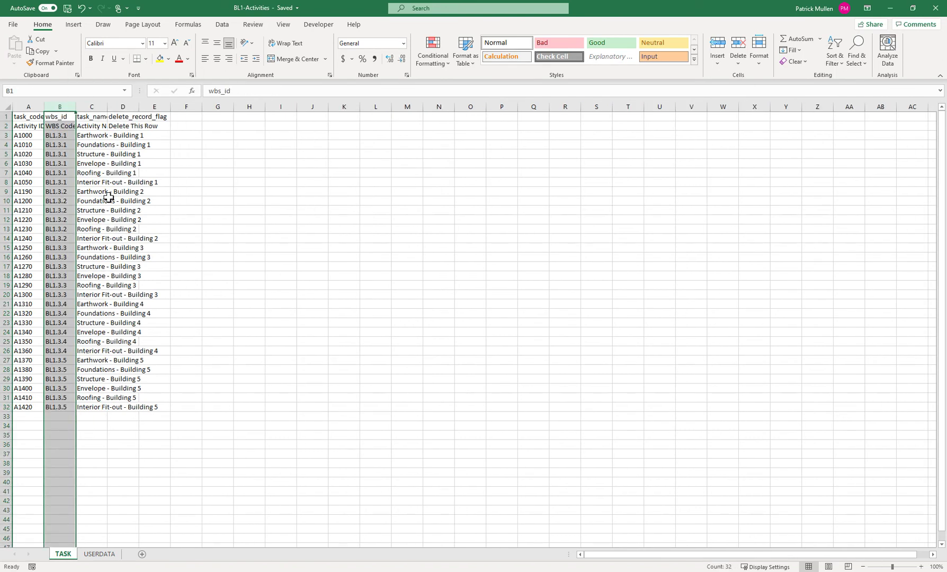
{"action": "left_click", "coordinate": [141, 218]}
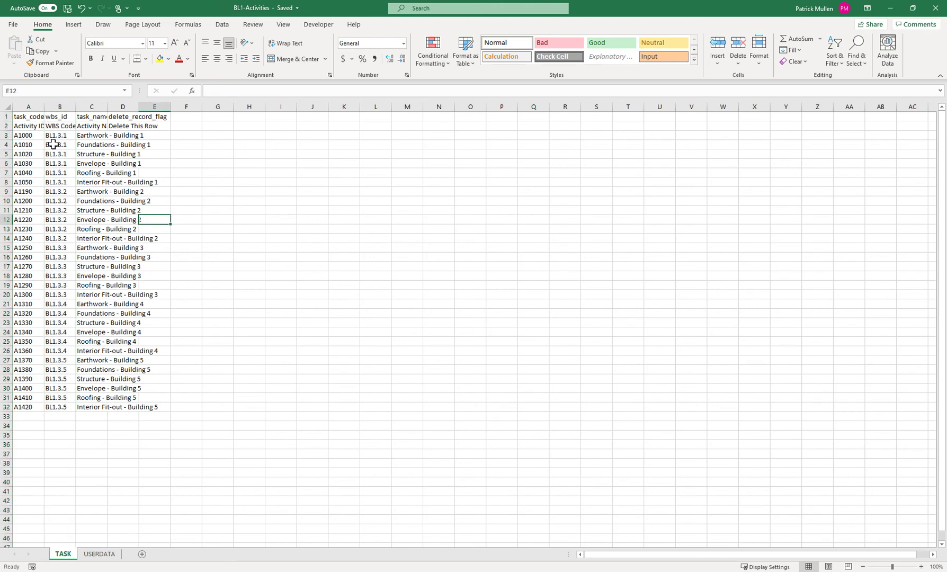
Save and close the BL1-Activities workbook, returning to Primavera P6
{"action": "left_click", "coordinate": [67, 8]}
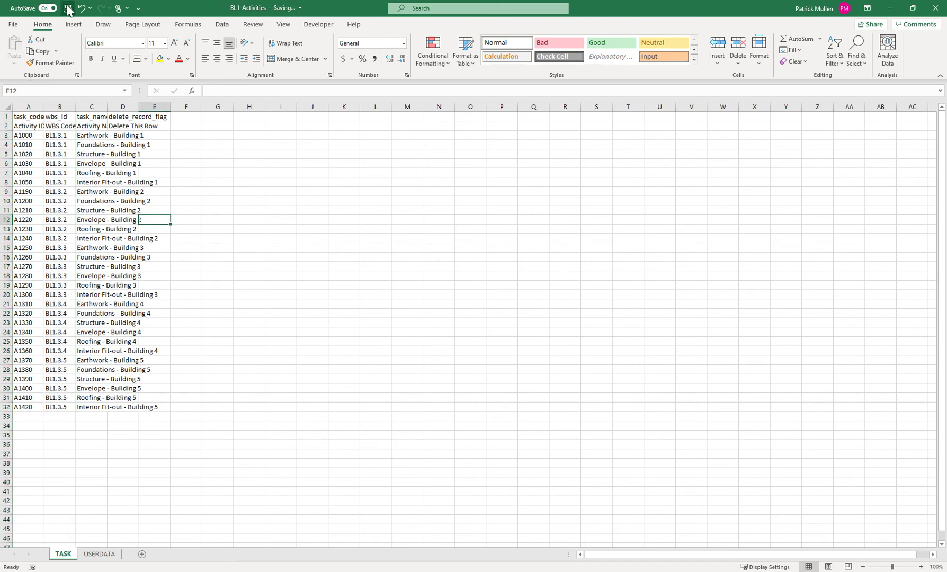
{"action": "left_click", "coordinate": [936, 8]}
{"action": "key", "text": "alt+Tab"}
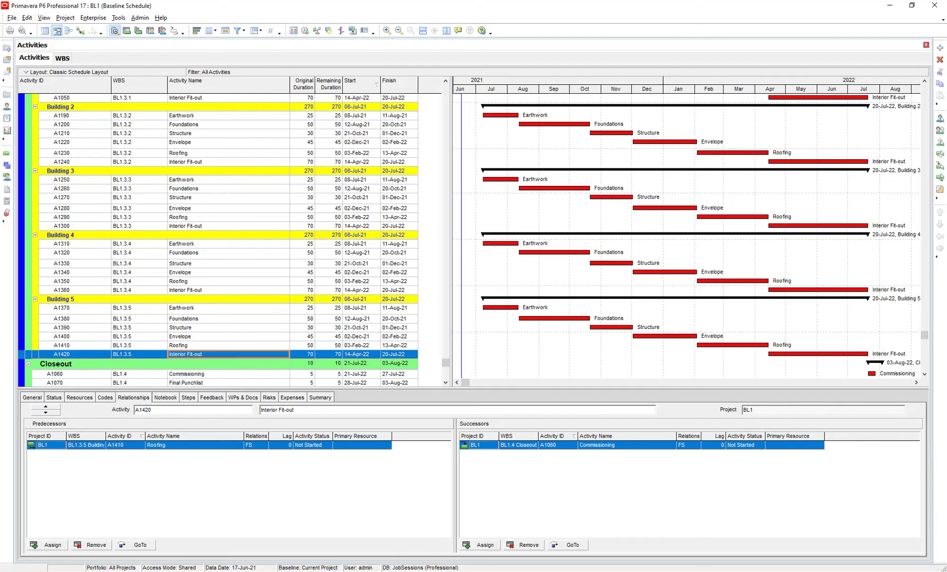
Start a Spreadsheet (XLSX) import of OneDrive > P6 Exports > BL1-Activities
{"action": "left_click", "coordinate": [12, 17]}
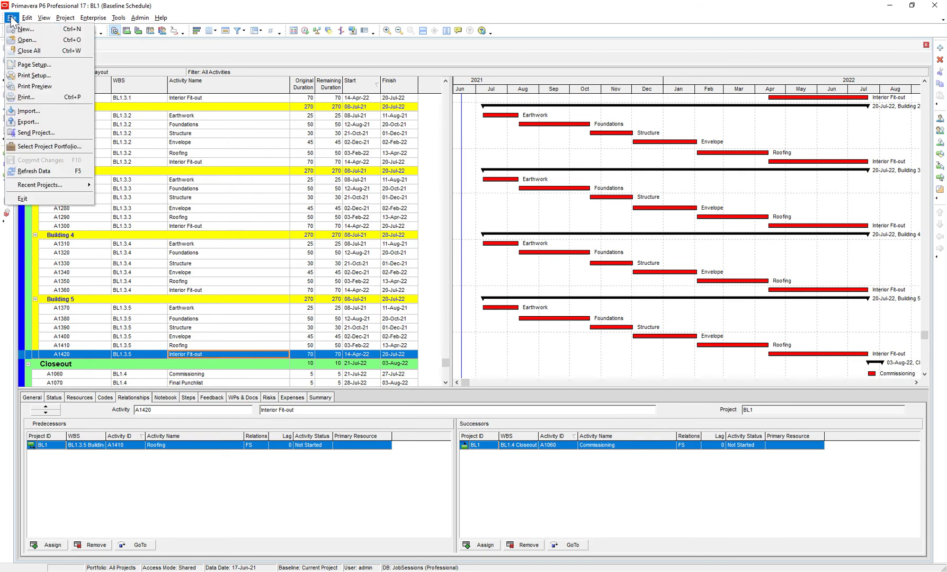
{"action": "left_click", "coordinate": [30, 110]}
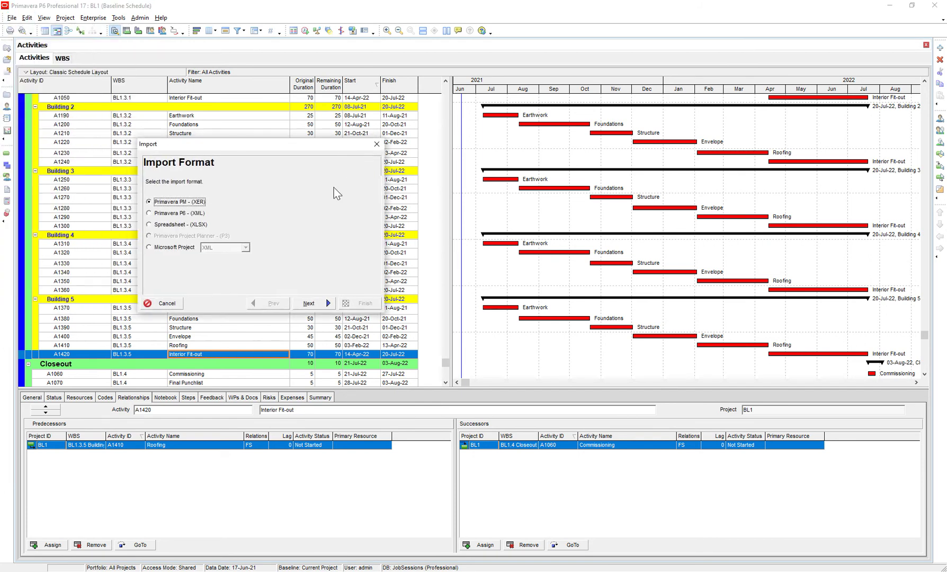
{"action": "left_click", "coordinate": [177, 224]}
{"action": "left_click", "coordinate": [308, 302]}
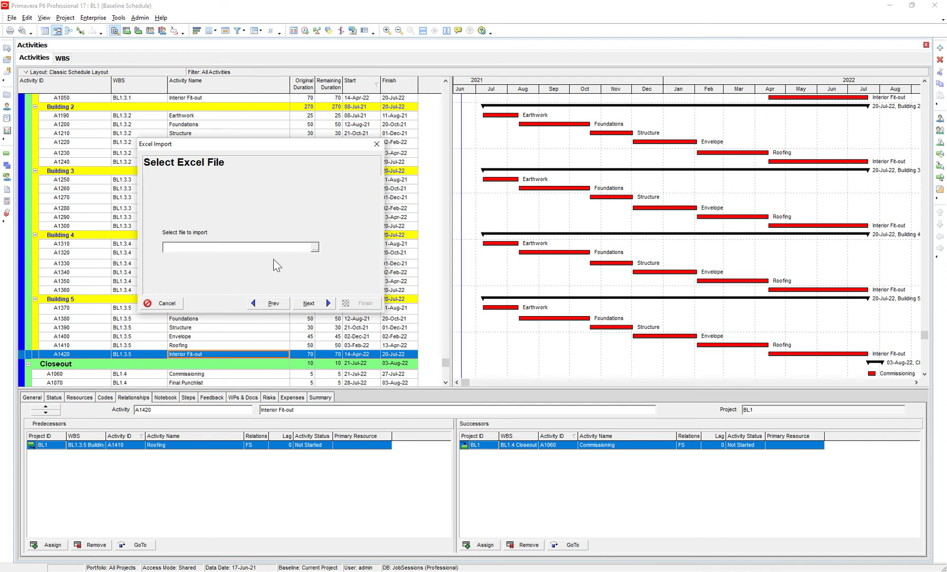
{"action": "left_click", "coordinate": [318, 248]}
{"action": "left_click", "coordinate": [408, 155]}
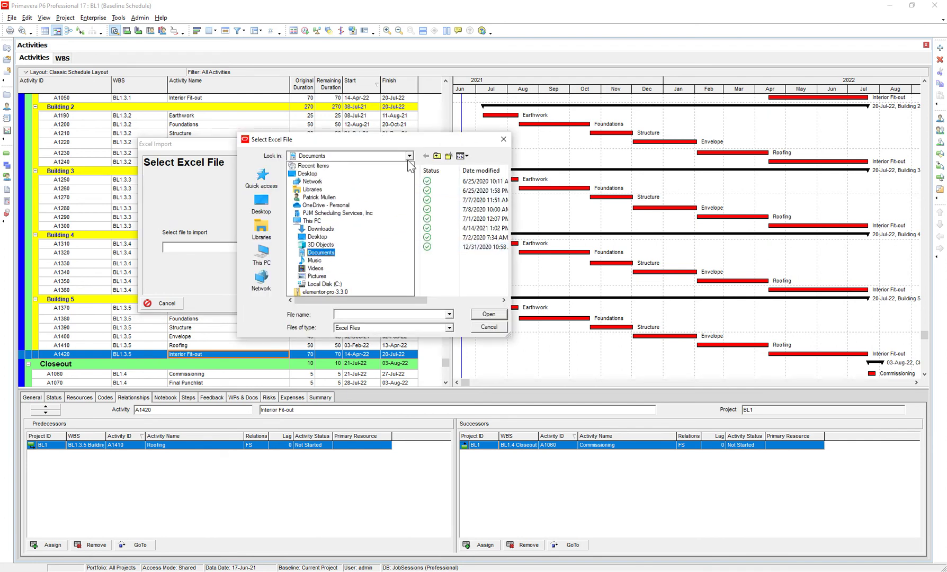
{"action": "left_click", "coordinate": [323, 206]}
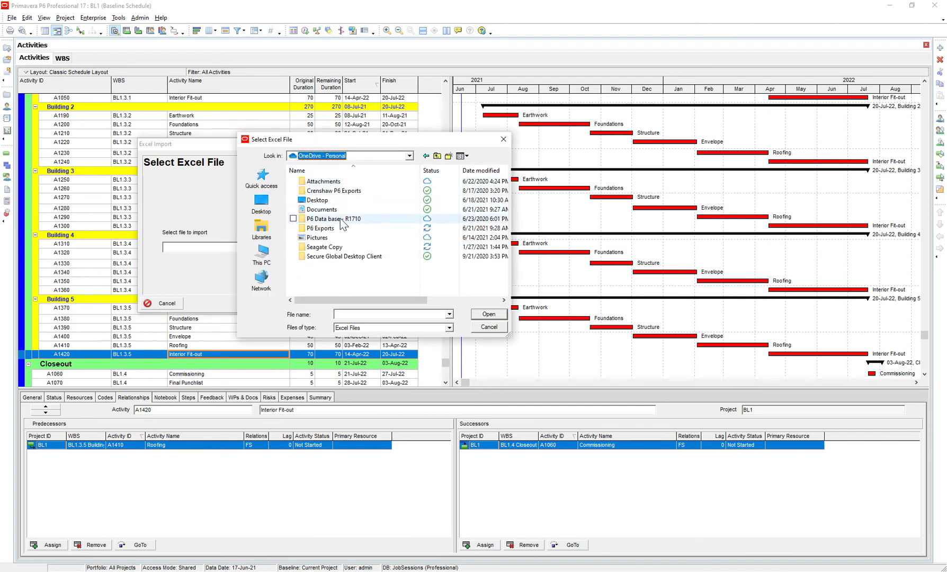
{"action": "double_click", "coordinate": [319, 228]}
{"action": "double_click", "coordinate": [340, 181]}
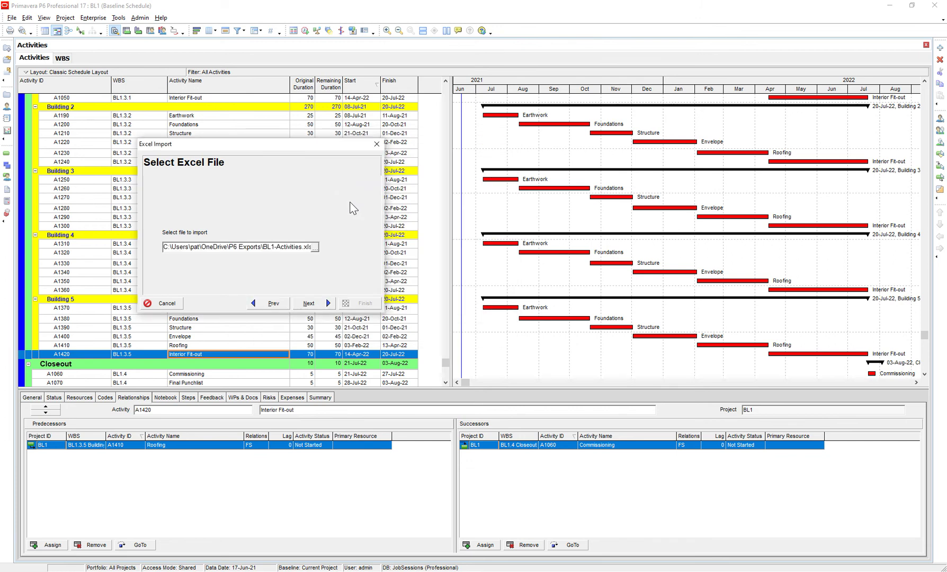
Import as an update to existing project BL1 and finish
{"action": "left_click", "coordinate": [328, 303]}
{"action": "left_click", "coordinate": [329, 304]}
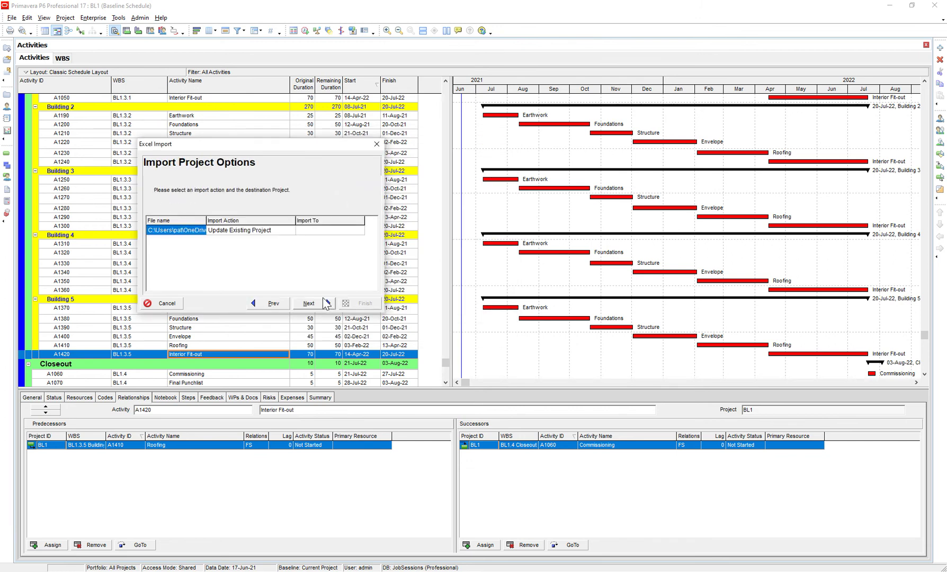
{"action": "left_click", "coordinate": [326, 230]}
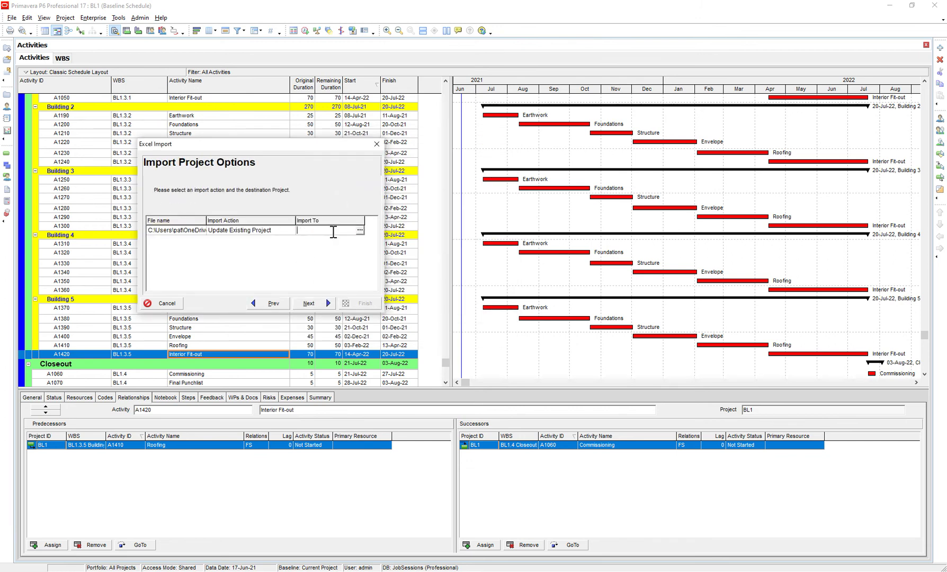
{"action": "left_click", "coordinate": [360, 232]}
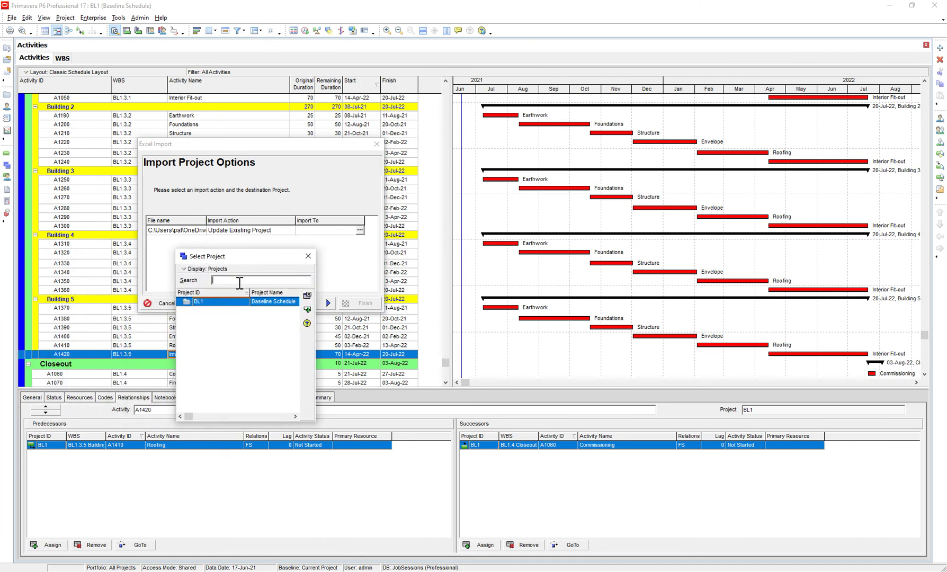
{"action": "double_click", "coordinate": [231, 303]}
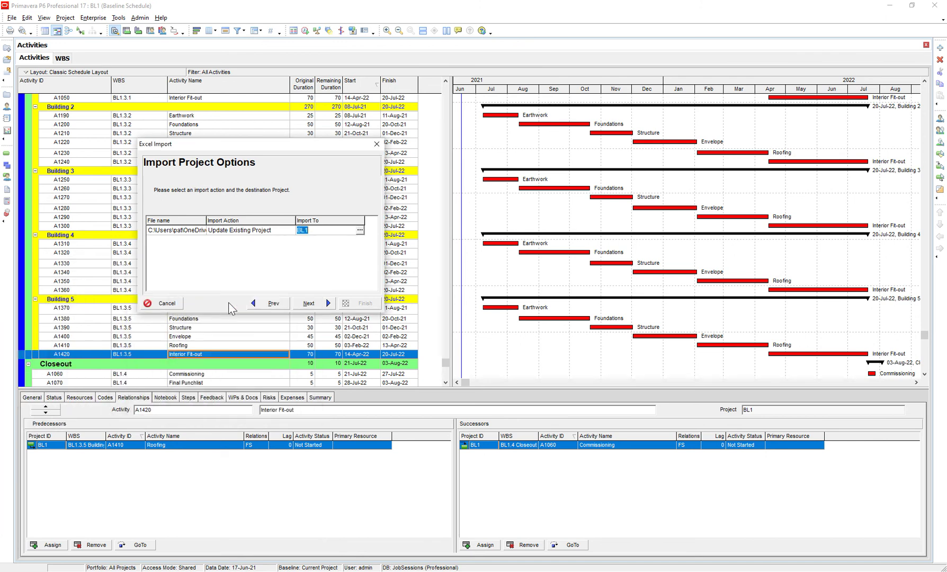
{"action": "left_click", "coordinate": [324, 305]}
{"action": "left_click", "coordinate": [368, 304]}
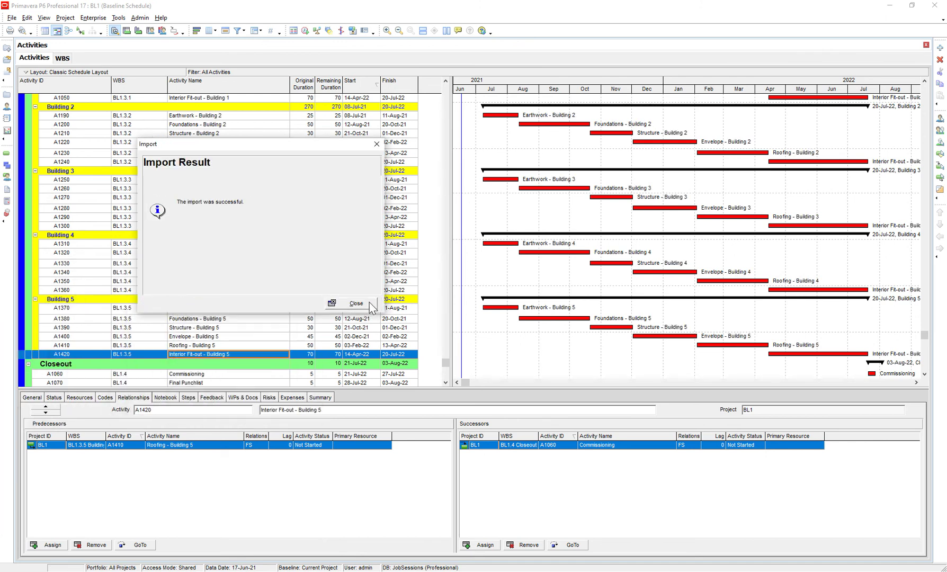
Close the import result and inspect A1000, A1190, A1250 Earthwork names with building suffixes
{"action": "left_click", "coordinate": [356, 303]}
{"action": "scroll", "coordinate": [222, 185], "scroll_direction": "up", "scroll_amount": 3}
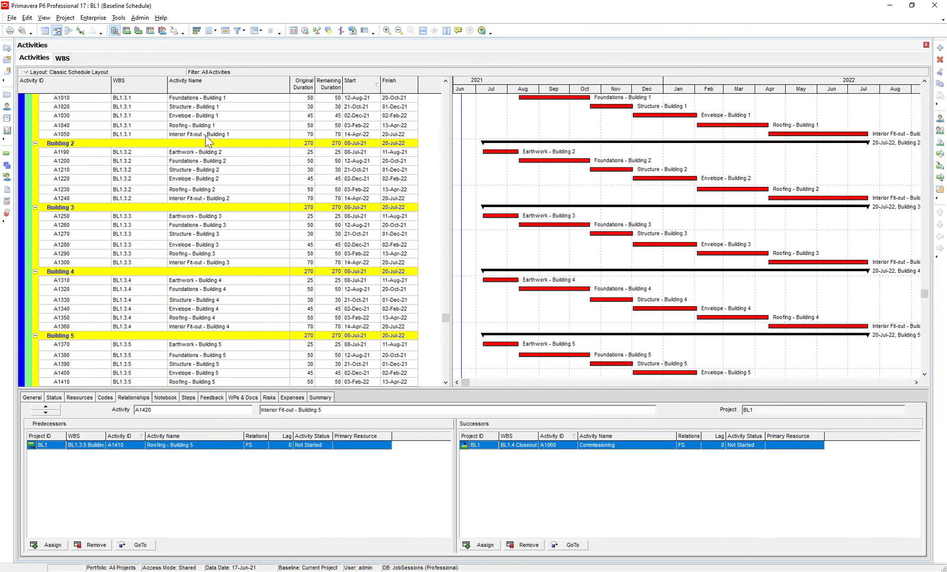
{"action": "scroll", "coordinate": [209, 138], "scroll_direction": "up", "scroll_amount": 2}
{"action": "left_click", "coordinate": [214, 118]}
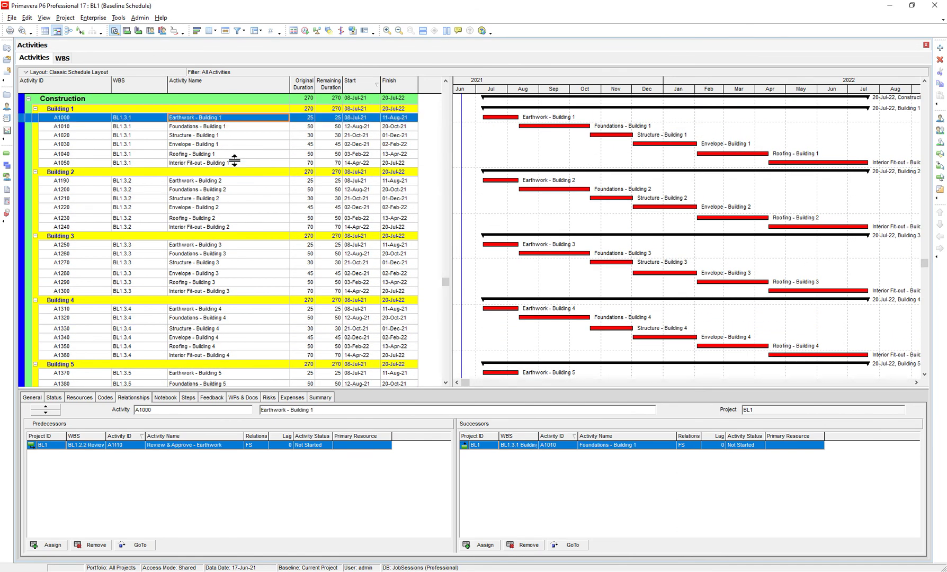
{"action": "left_click", "coordinate": [221, 181]}
{"action": "scroll", "coordinate": [231, 208], "scroll_direction": "down", "scroll_amount": 5}
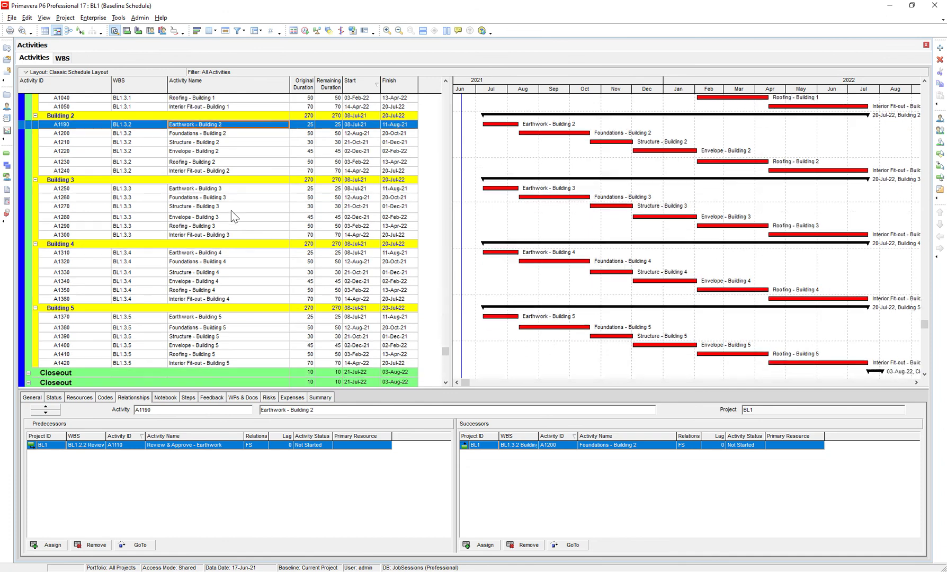
{"action": "scroll", "coordinate": [231, 209], "scroll_direction": "down", "scroll_amount": 1}
{"action": "left_click", "coordinate": [99, 290]}
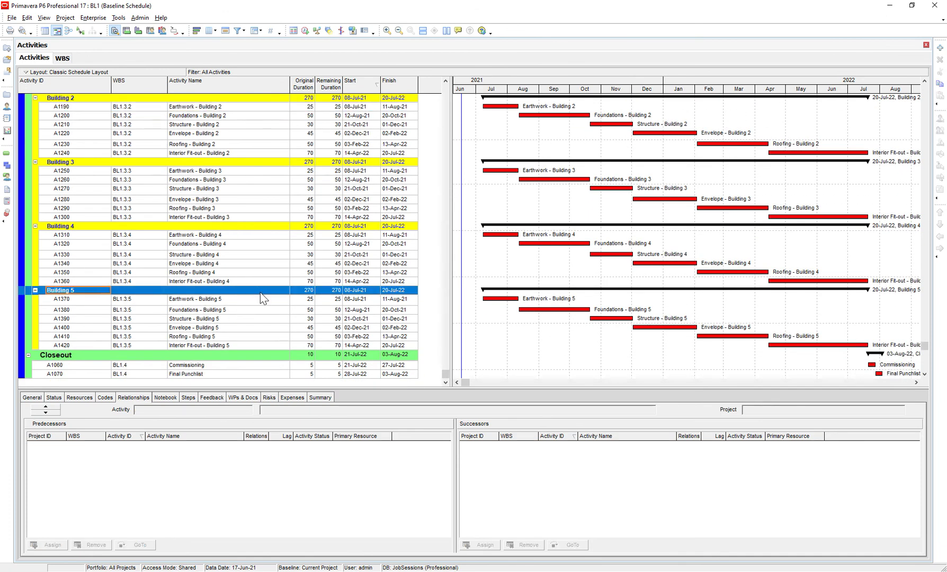
{"action": "scroll", "coordinate": [256, 284], "scroll_direction": "up", "scroll_amount": 2}
{"action": "scroll", "coordinate": [253, 277], "scroll_direction": "up", "scroll_amount": 4}
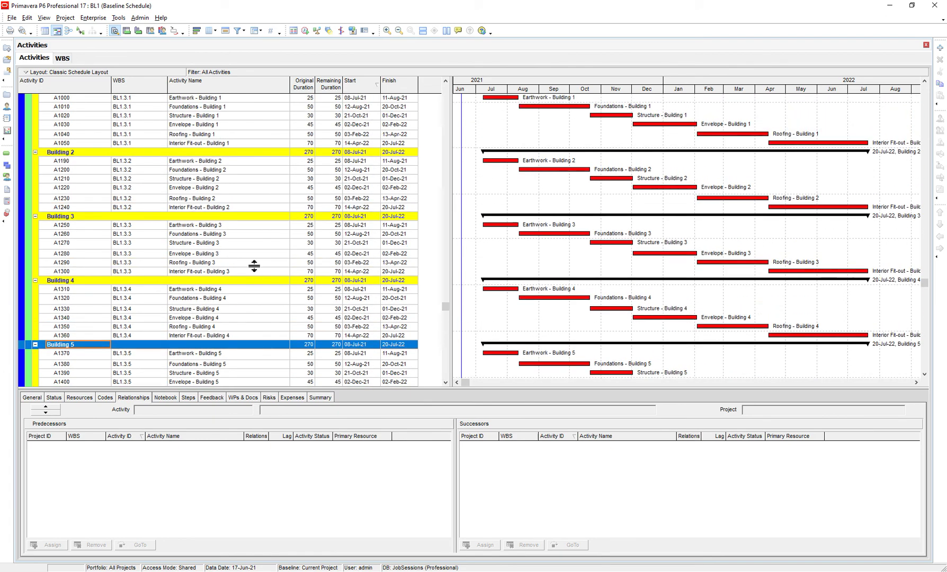
{"action": "left_click", "coordinate": [261, 224]}
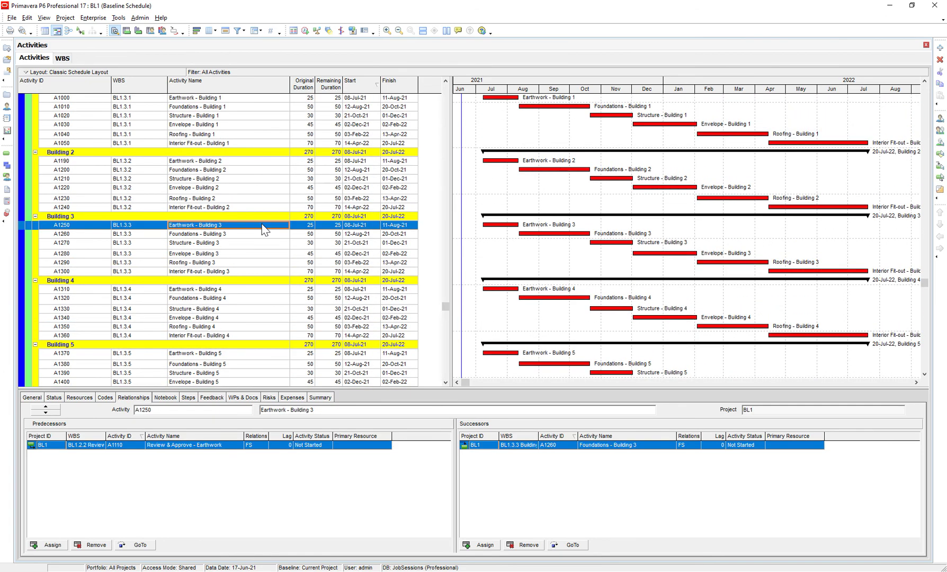
{"action": "scroll", "coordinate": [263, 229], "scroll_direction": "up", "scroll_amount": 3}
{"action": "scroll", "coordinate": [270, 230], "scroll_direction": "up", "scroll_amount": 2}
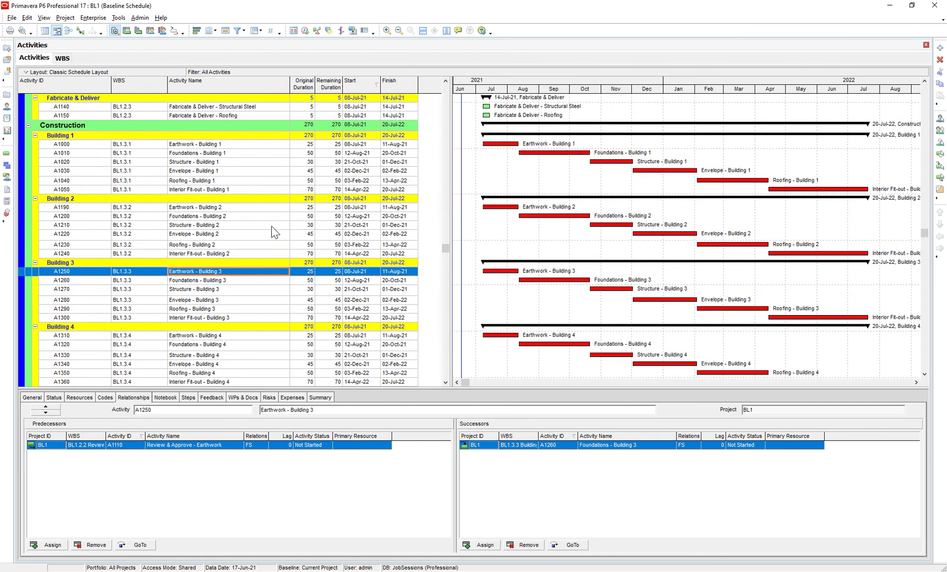